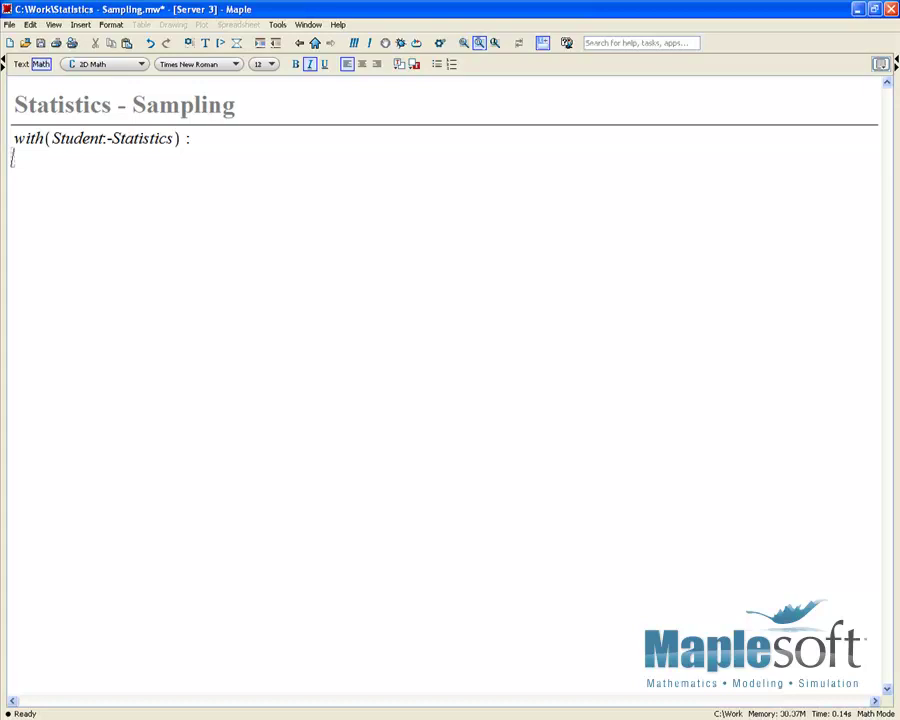
# Define X := BinomialRandomVariable(1000, 1/2) by replacing n and p, and execute it.
pyautogui.press('F5')
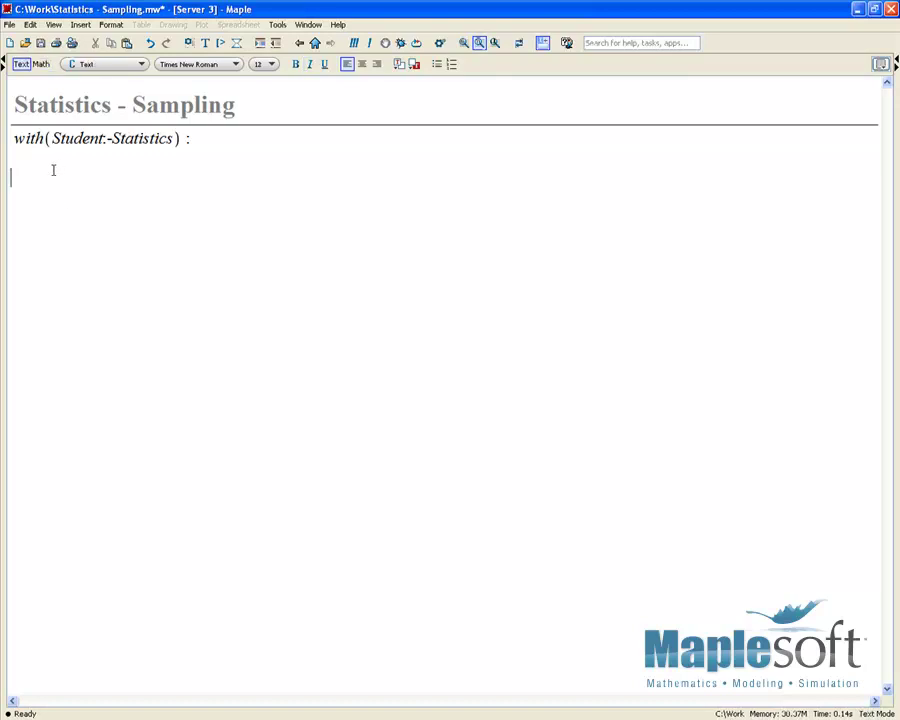
pyautogui.press('F5')
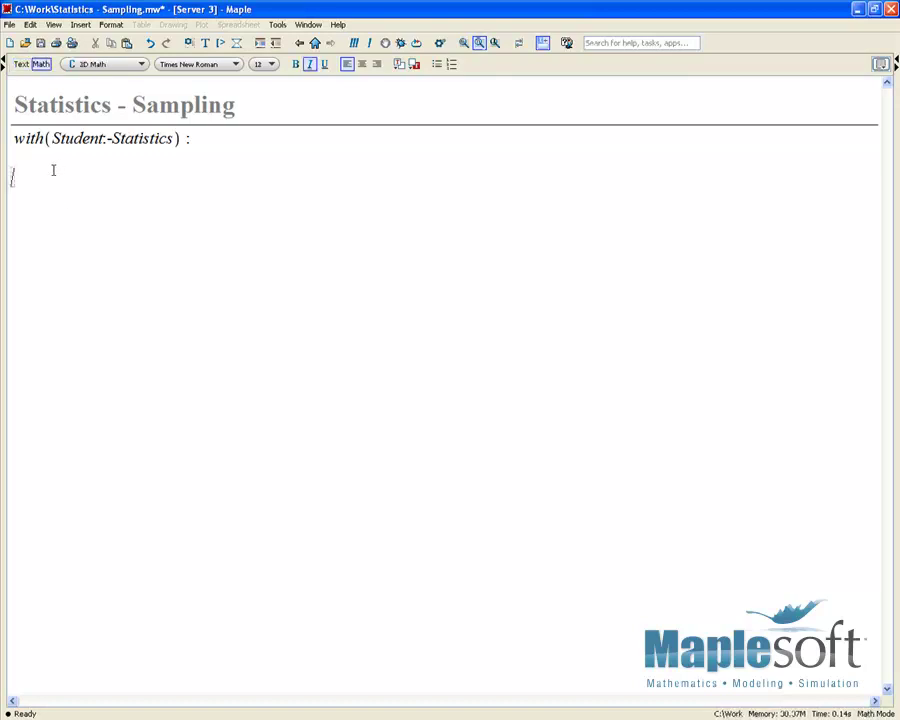
pyautogui.write('X := Bin')
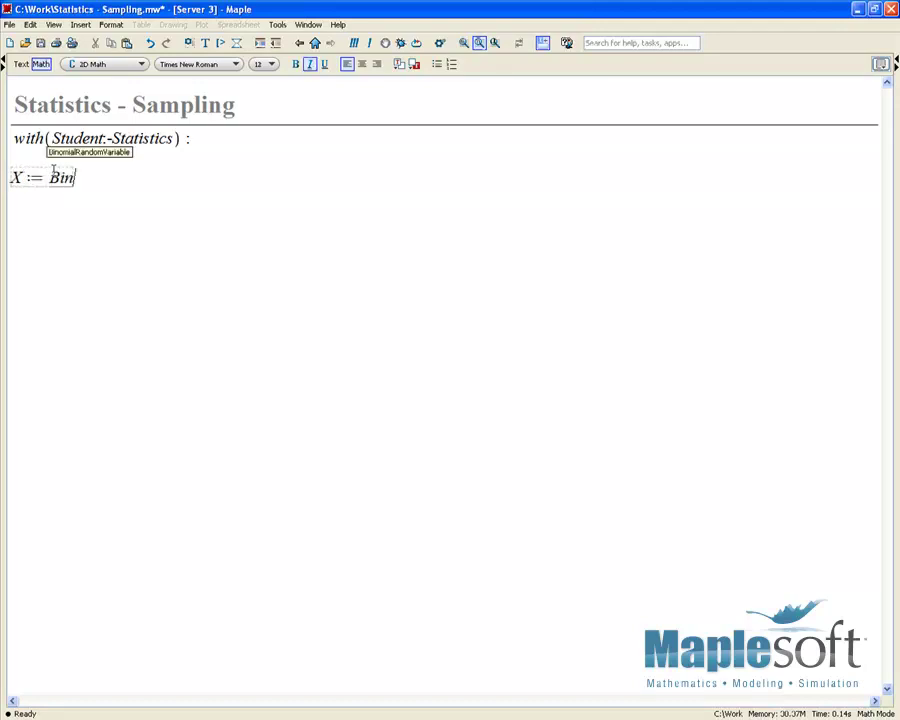
pyautogui.write('omialRandomVariable(')
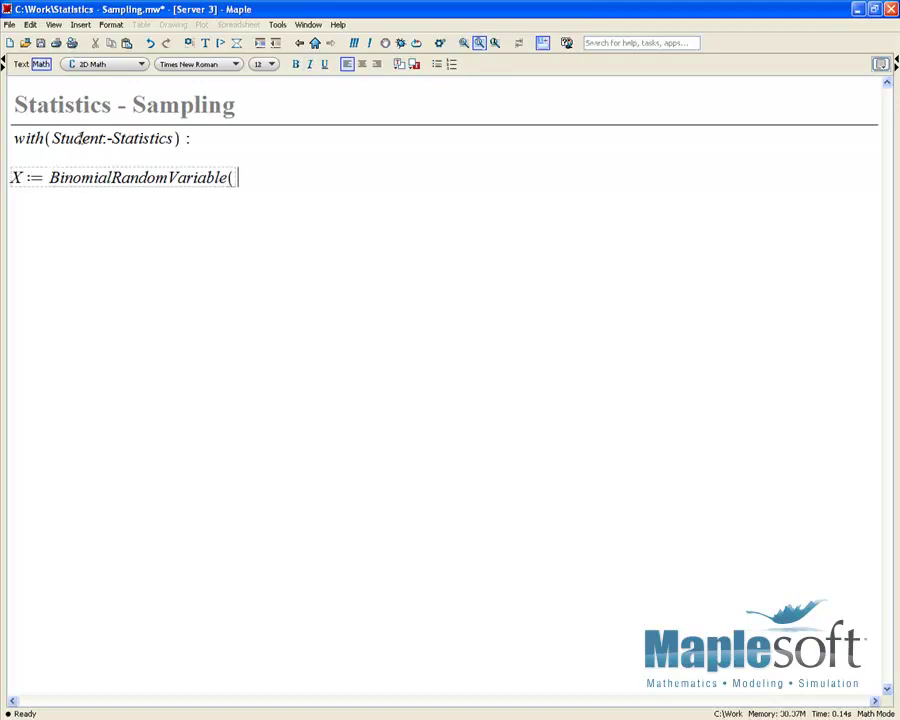
pyautogui.write('n, p)')
pyautogui.doubleClick(238, 178)
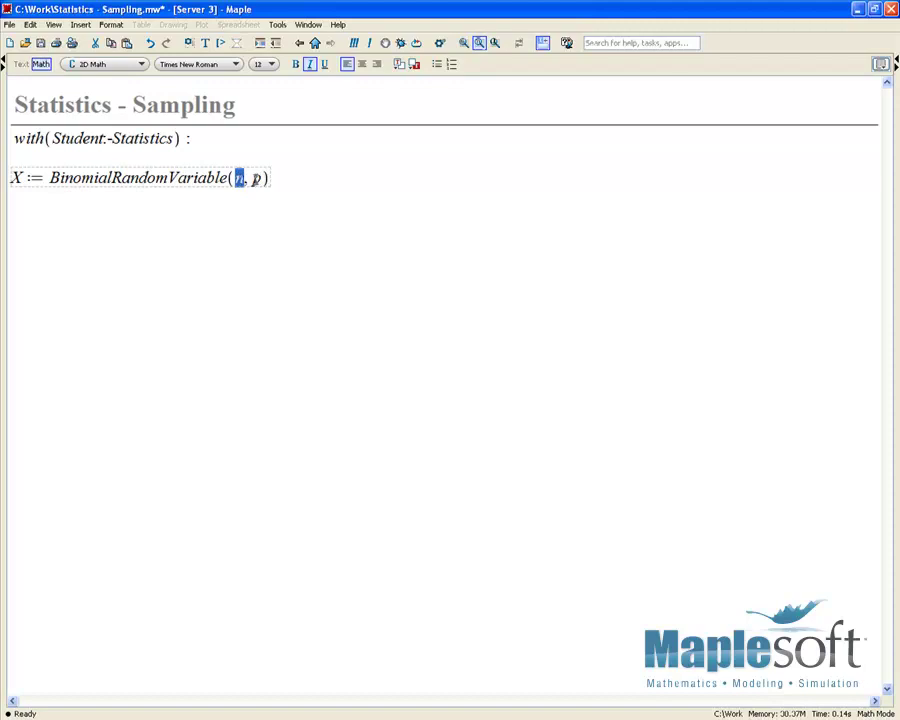
pyautogui.doubleClick(256, 178)
pyautogui.press('Left')
pyautogui.press('Left')
pyautogui.press('BackSpace')
pyautogui.write('1000')
pyautogui.press('Right')
pyautogui.press('Right')
pyautogui.press('BackSpace')
pyautogui.write('1/2')
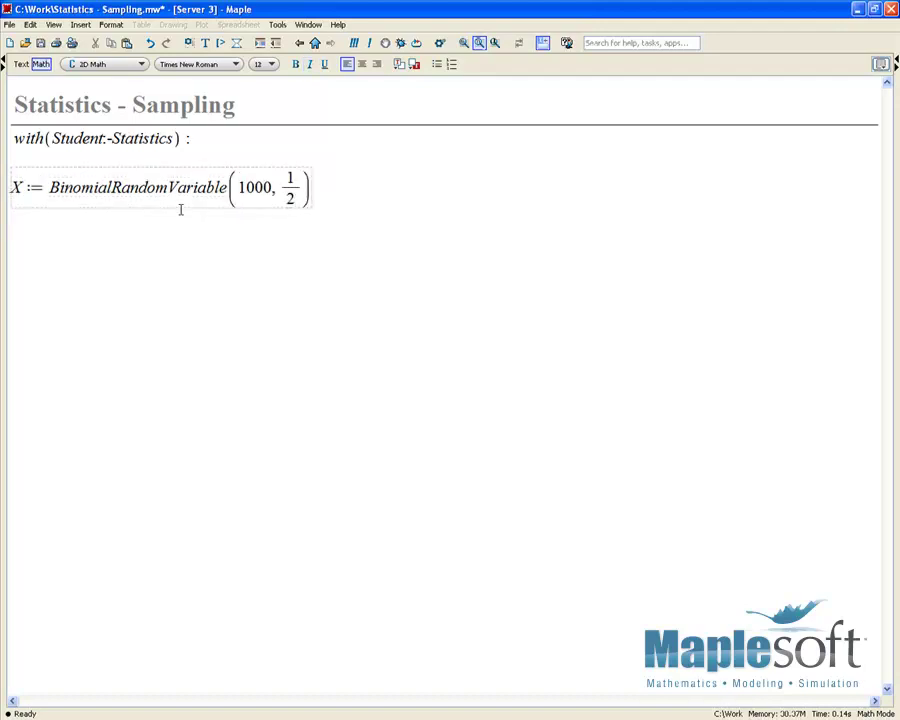
pyautogui.press('Return')
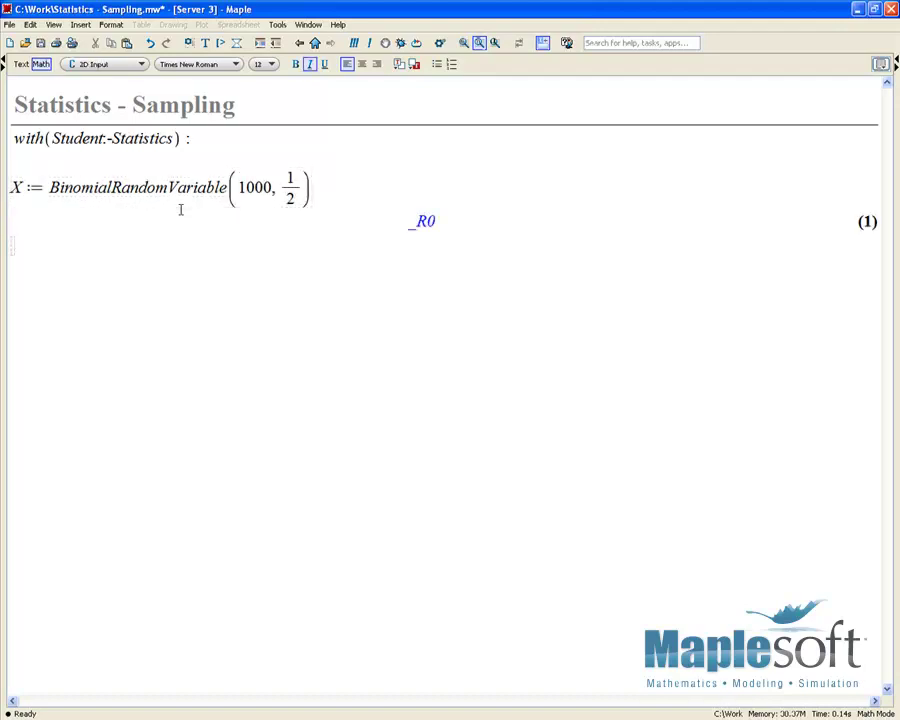
# Draw a 100-value sample from X using Student Statistics > Get Sample.
pyautogui.rightClick(417, 222)
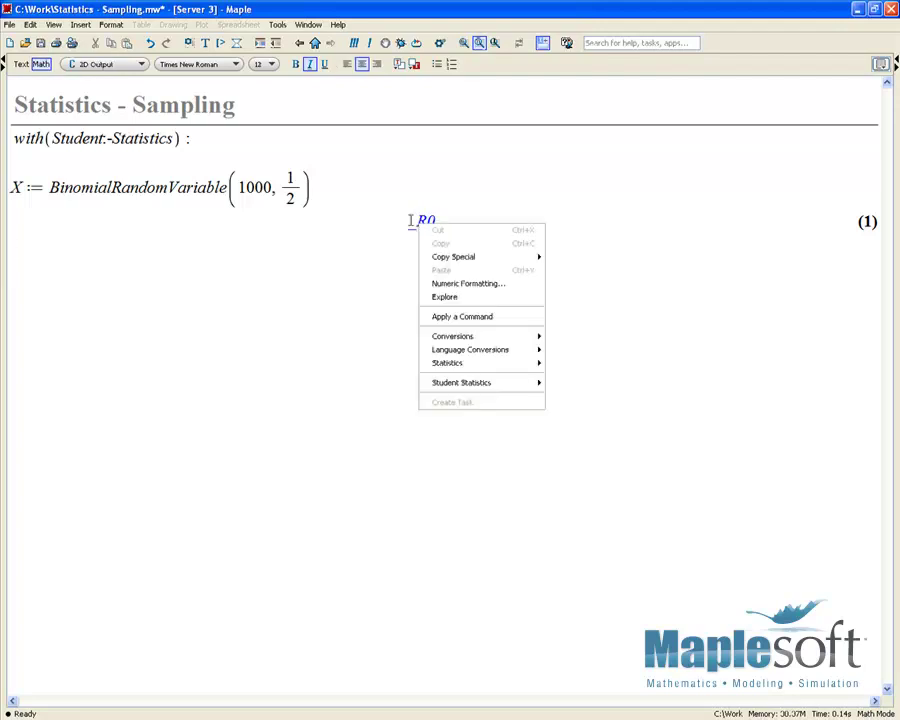
pyautogui.moveTo(486, 382)
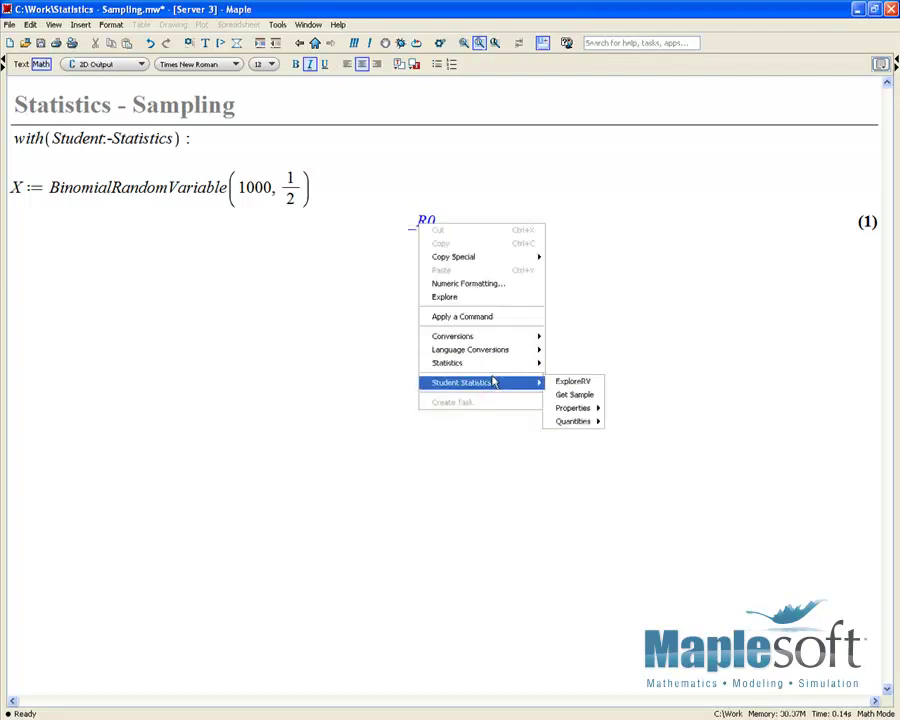
pyautogui.click(586, 397)
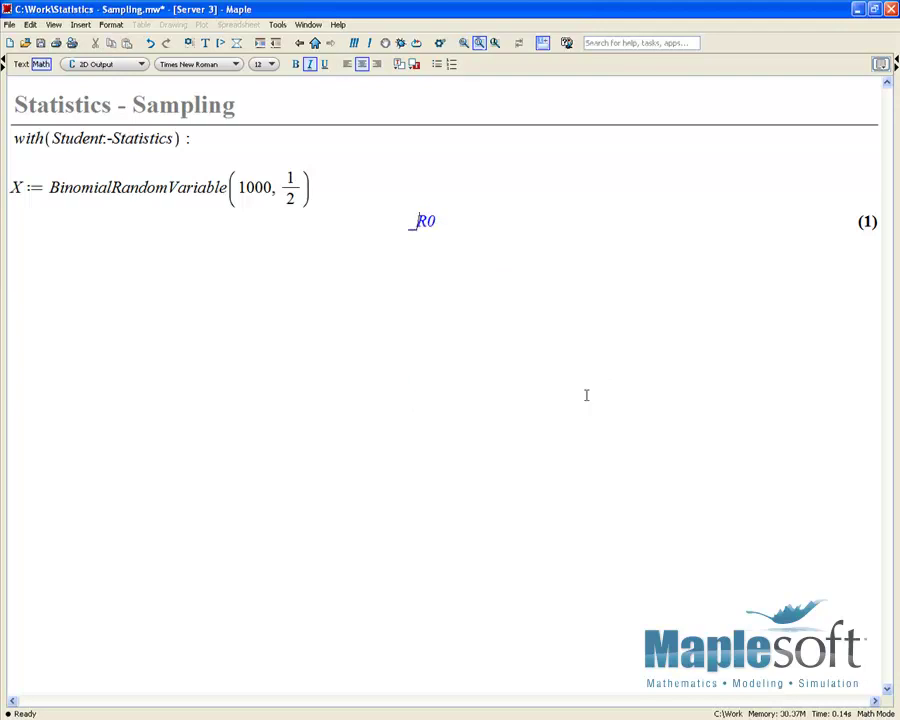
pyautogui.write('100')
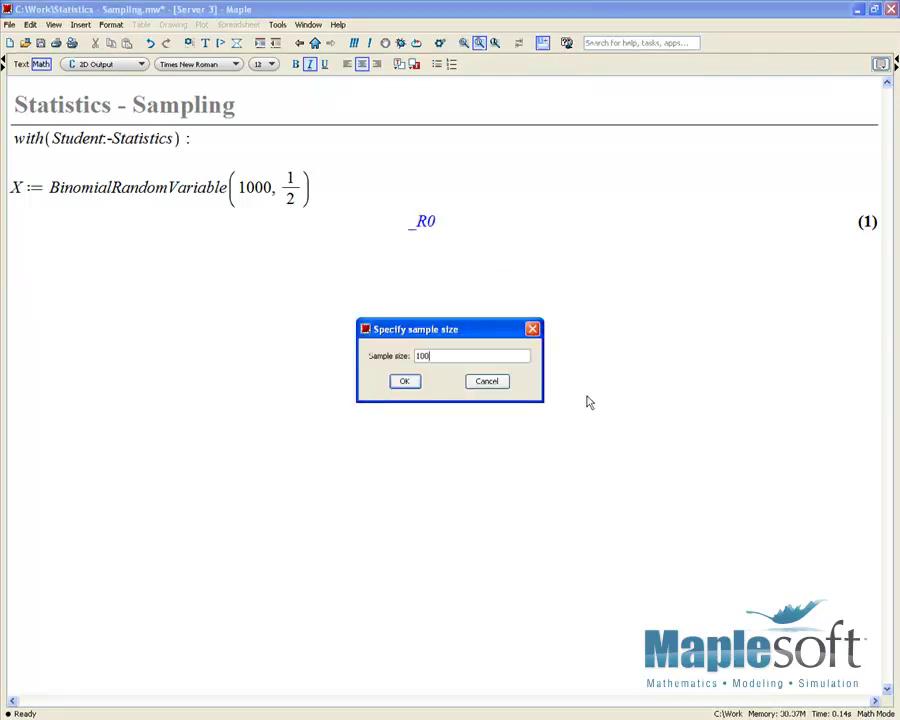
pyautogui.press('Return')
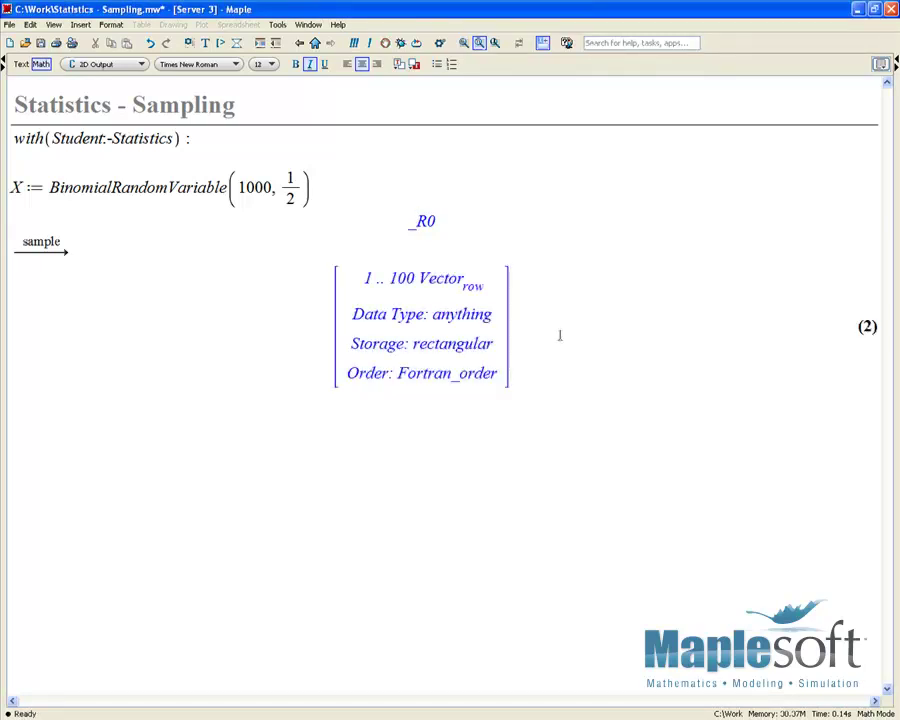
# Browse the sample Vector's values, then open a Dataset Plot and cancel the assistant.
pyautogui.doubleClick(408, 282)
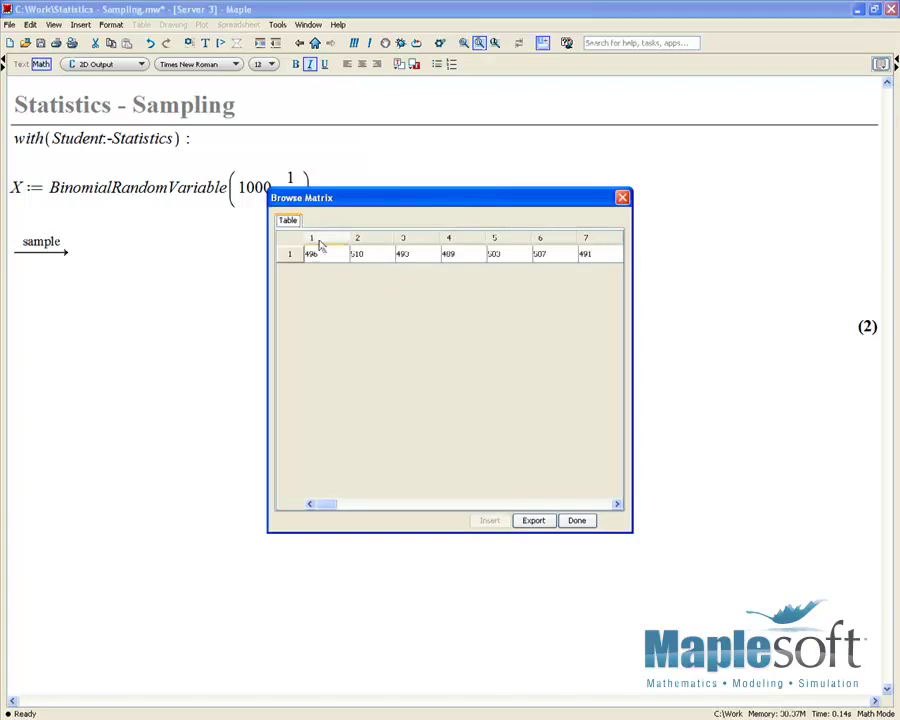
pyautogui.moveTo(329, 506); pyautogui.dragTo(305, 486)
pyautogui.click(577, 521)
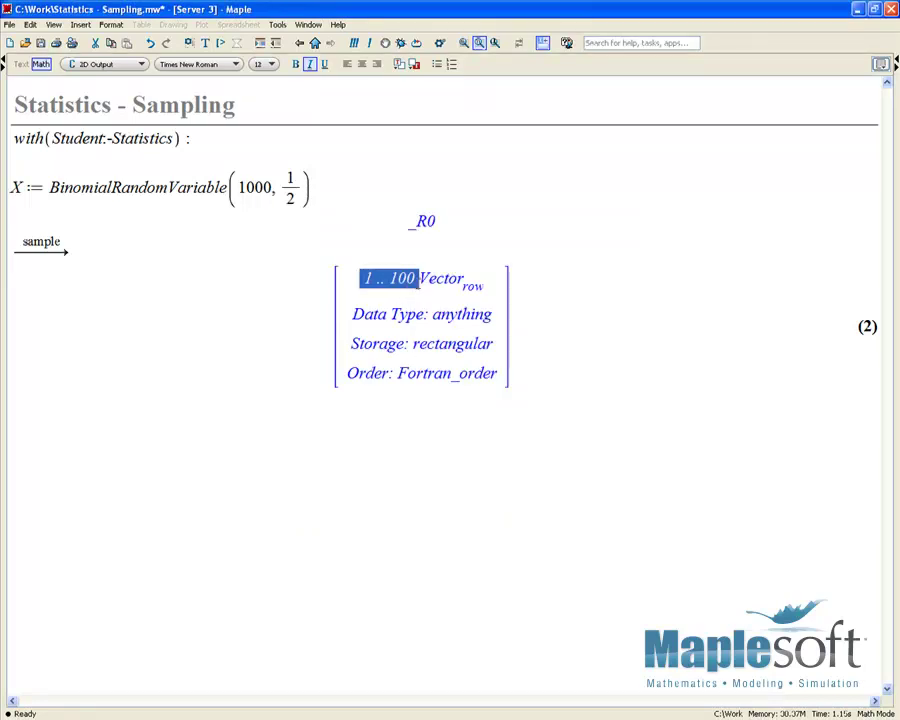
pyautogui.rightClick(418, 289)
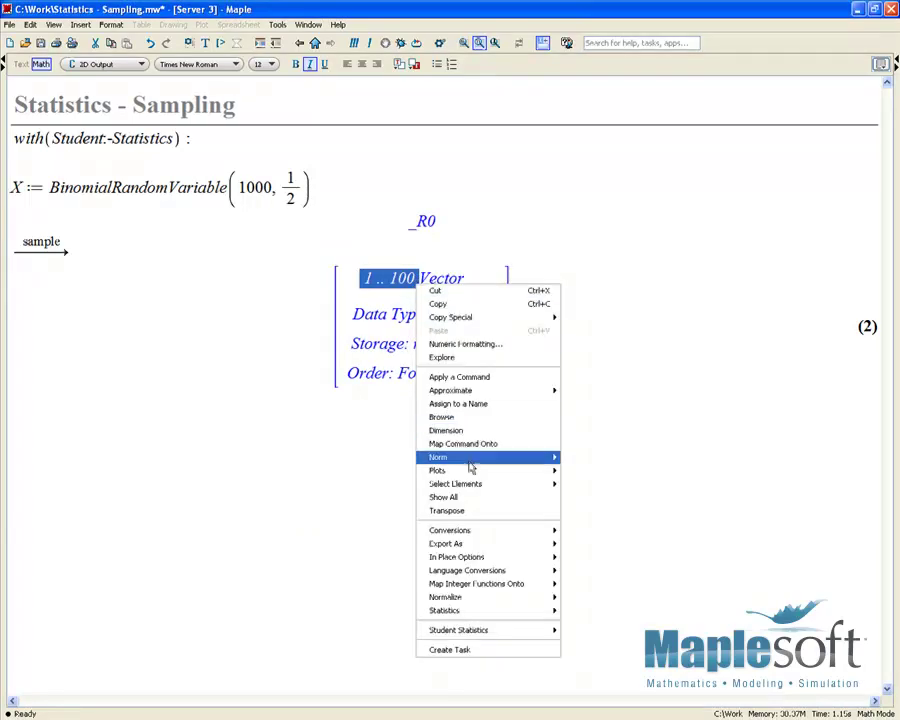
pyautogui.moveTo(514, 472)
pyautogui.click(585, 473)
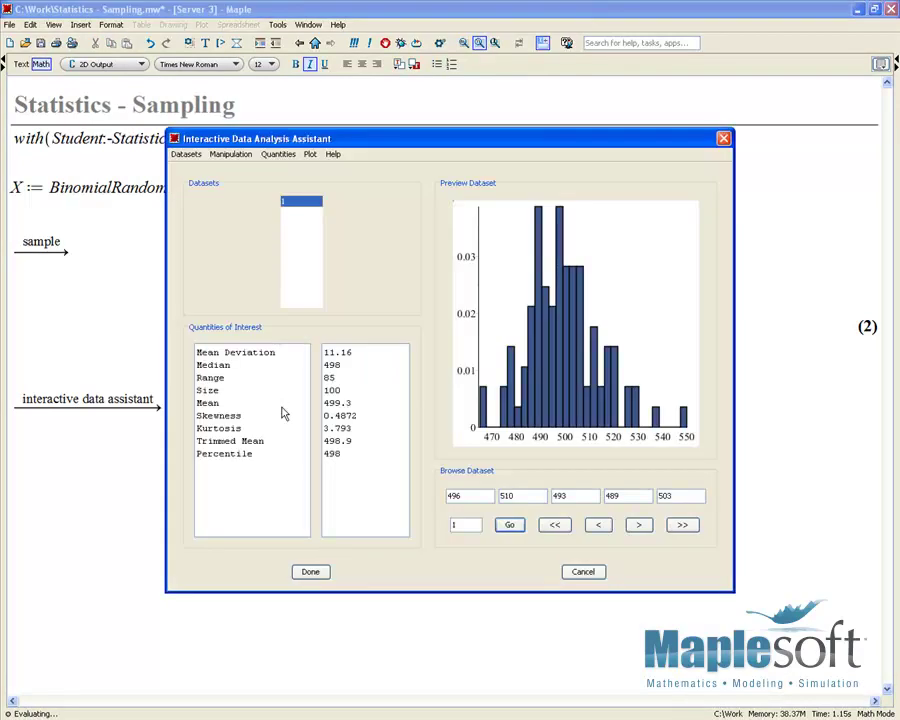
pyautogui.click(582, 571)
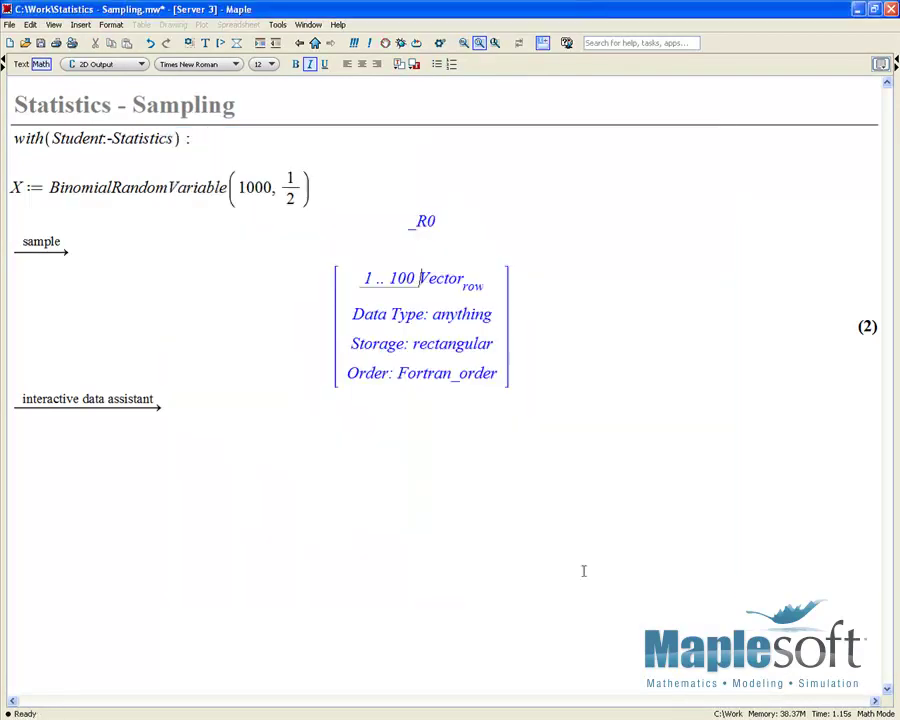
# Delete the data assistant line and define Y := UniformRandomVariable(1, 10), returning _R1.
pyautogui.moveTo(16, 397); pyautogui.dragTo(141, 451)
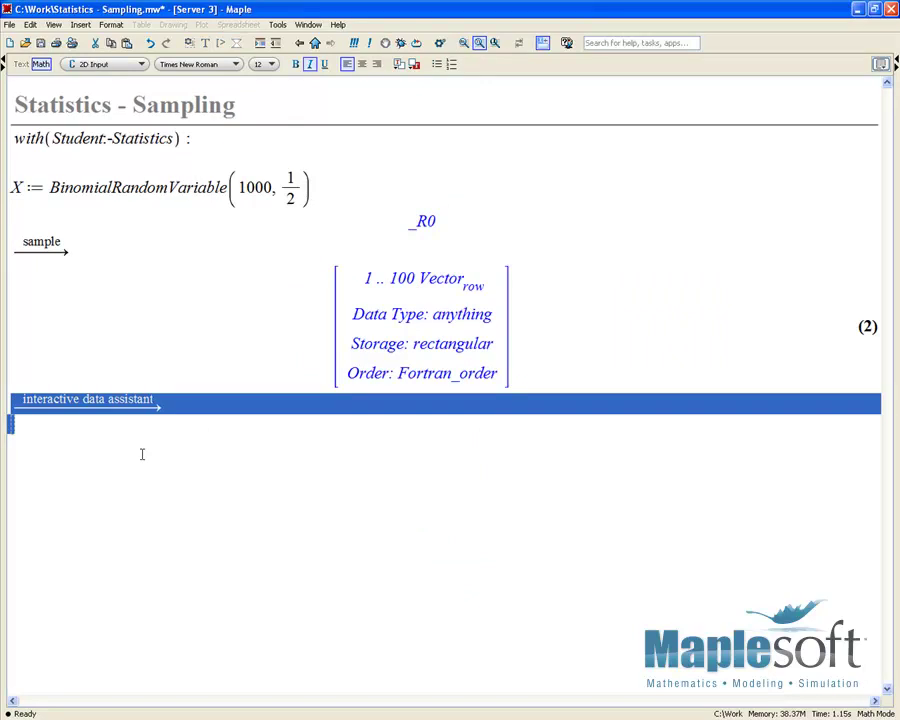
pyautogui.press('Delete')
pyautogui.write('Y:=')
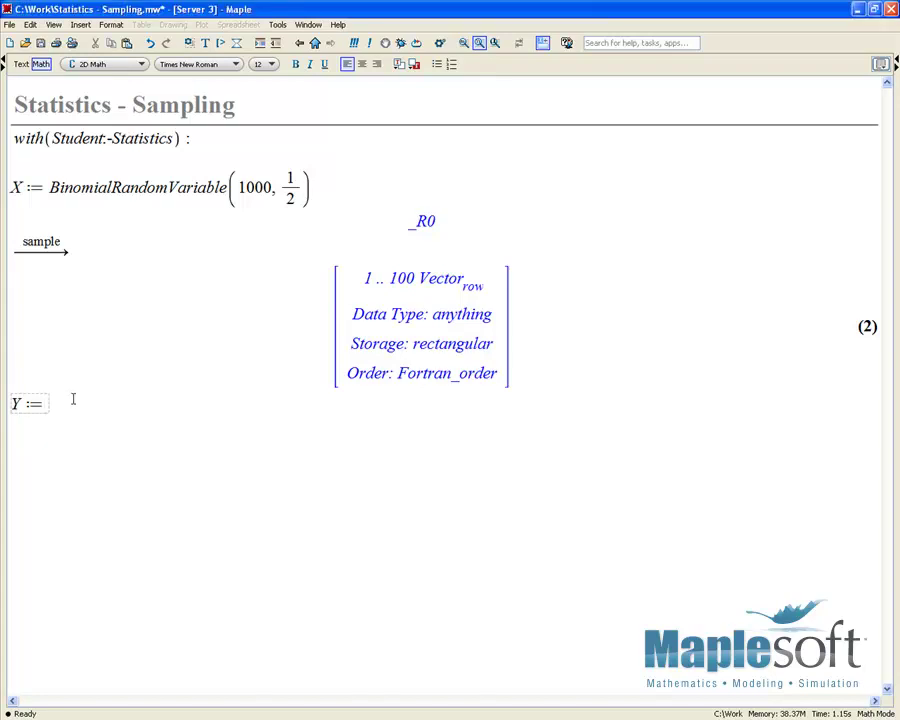
pyautogui.write('Unif')
pyautogui.press('Return')
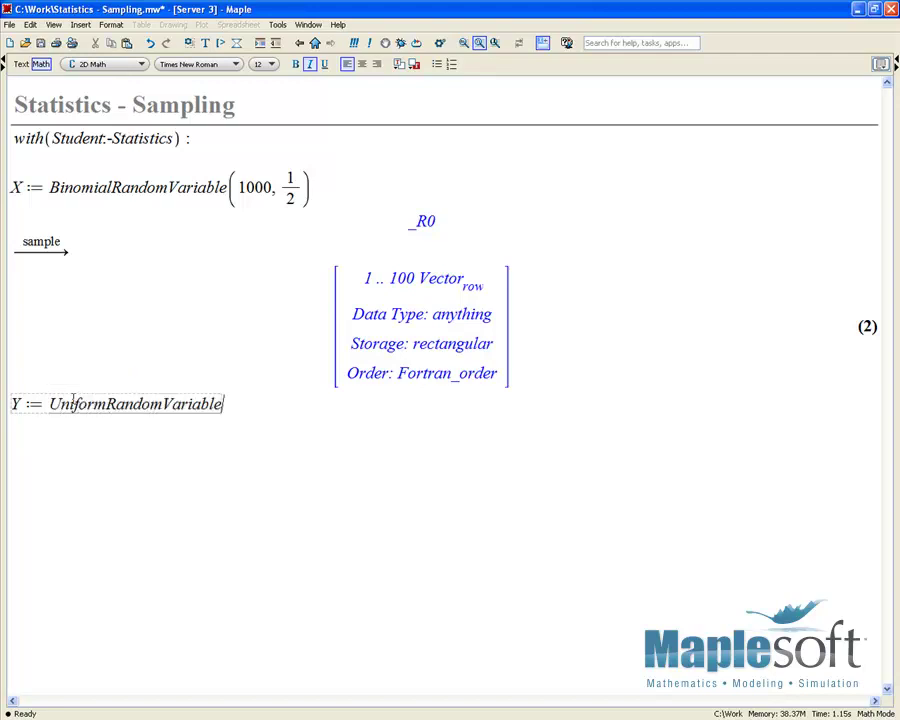
pyautogui.write('(')
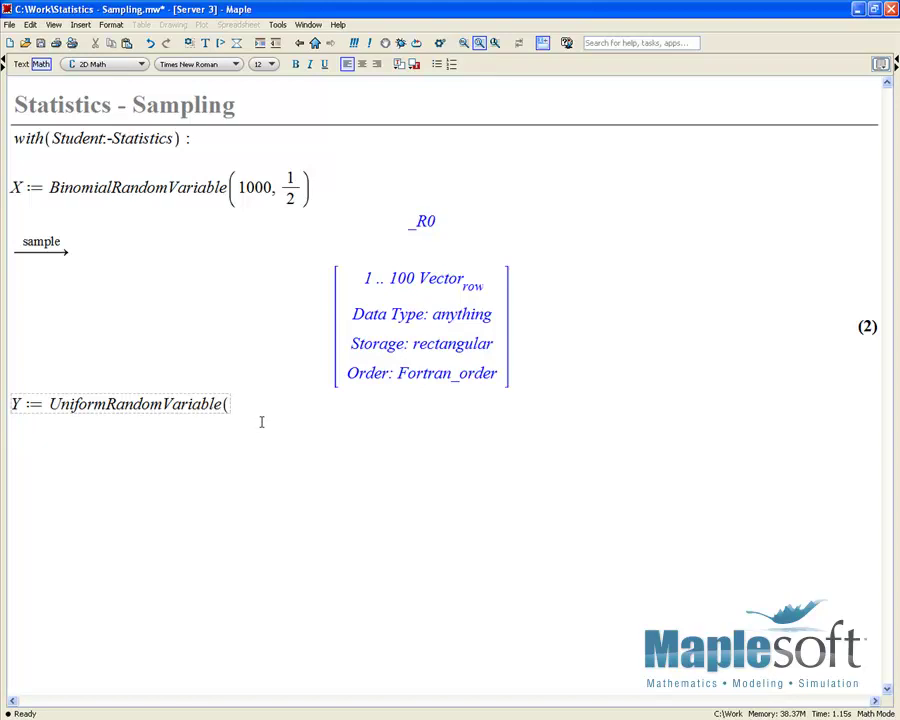
pyautogui.write('1, 10)')
pyautogui.press('Return')
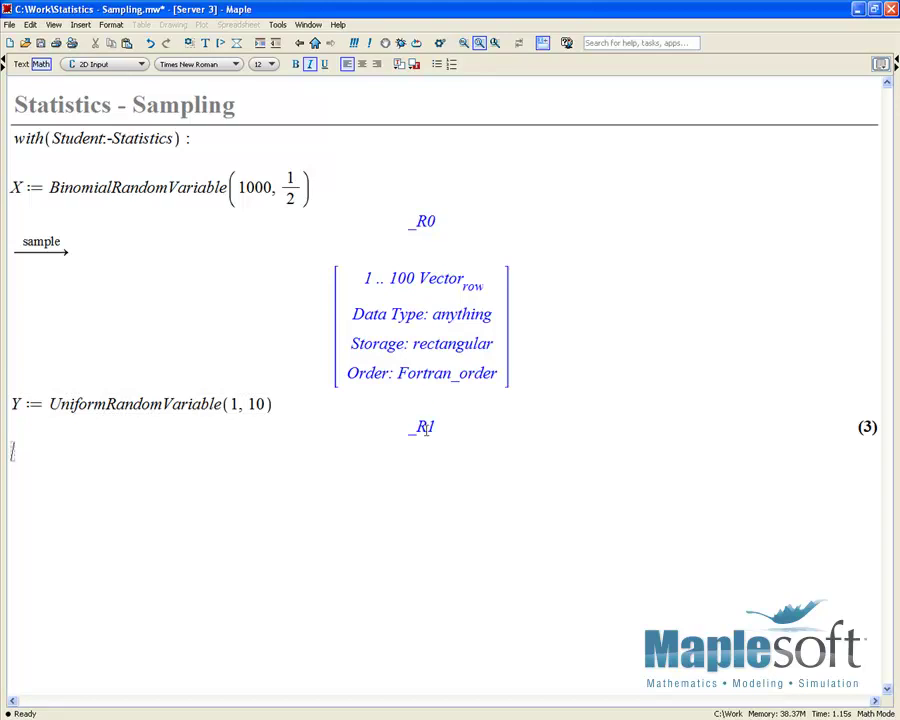
# Draw a 10-value sample from Y using Get Sample.
pyautogui.rightClick(425, 426)
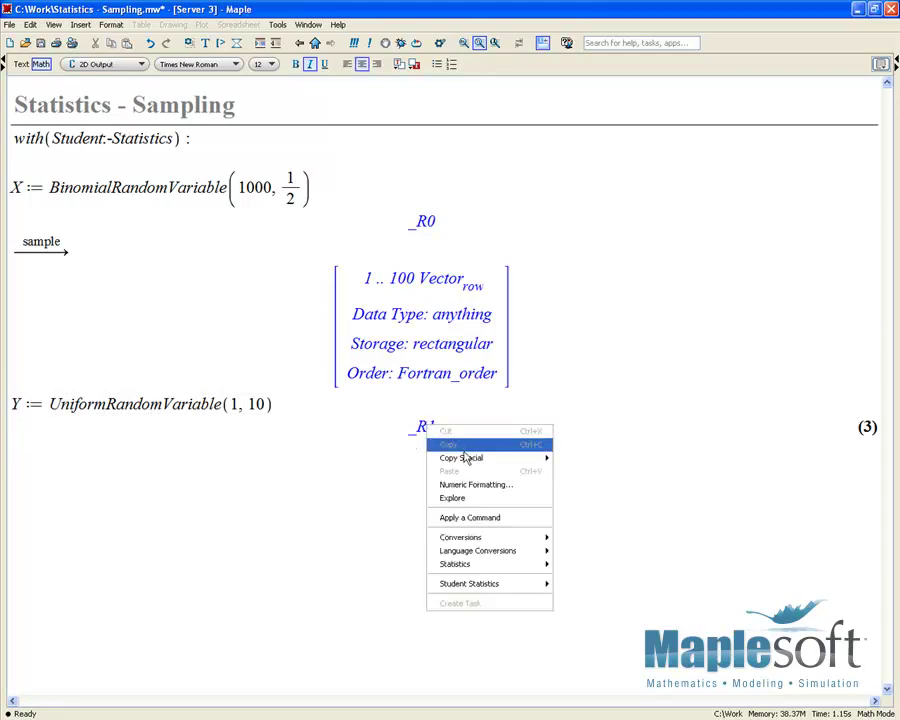
pyautogui.moveTo(475, 588)
pyautogui.click(578, 595)
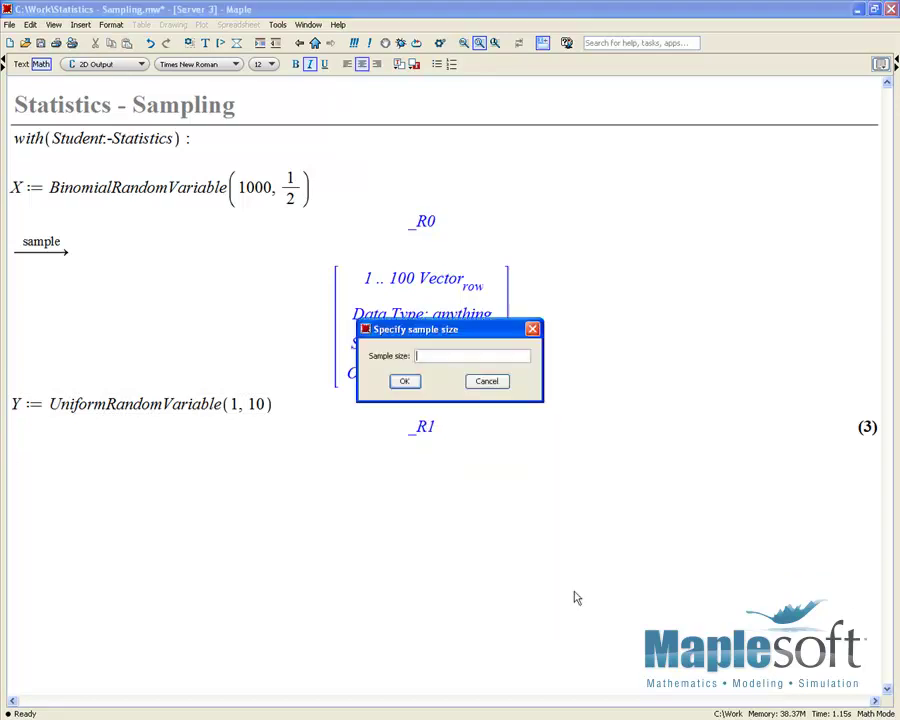
pyautogui.write('10')
pyautogui.click(404, 381)
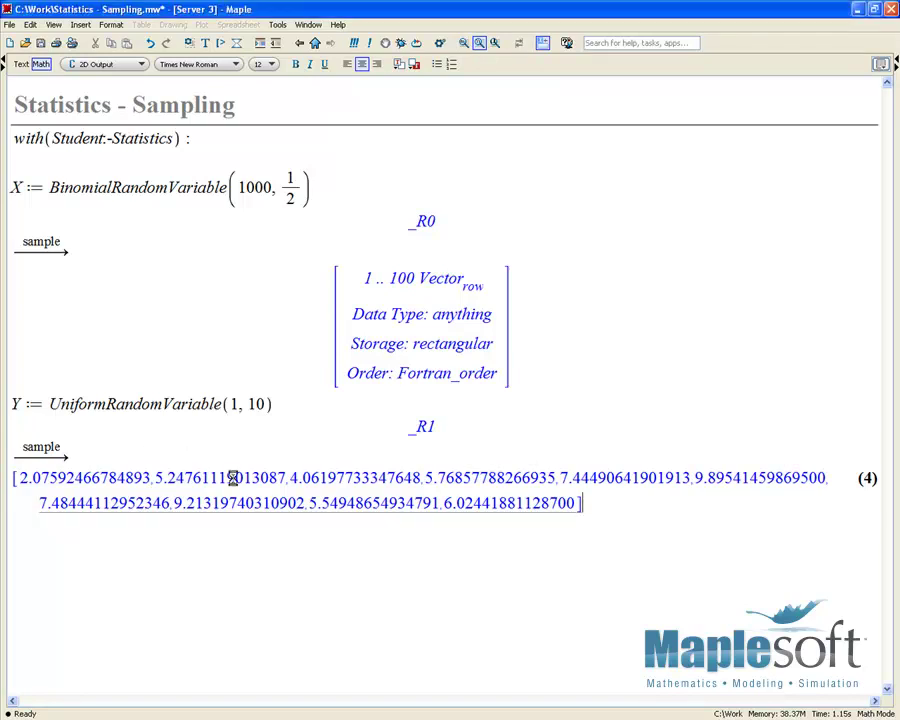
# Compute the sample's mean, 6.27659559851072, and start a new input line below.
pyautogui.rightClick(243, 480)
pyautogui.moveTo(293, 693)
pyautogui.moveTo(412, 694)
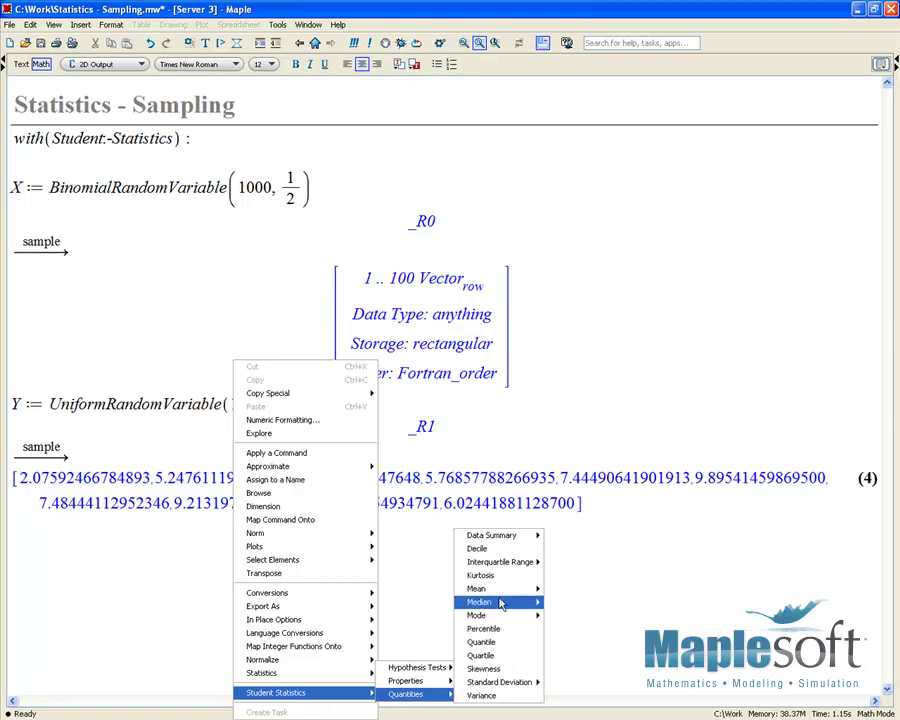
pyautogui.moveTo(500, 594)
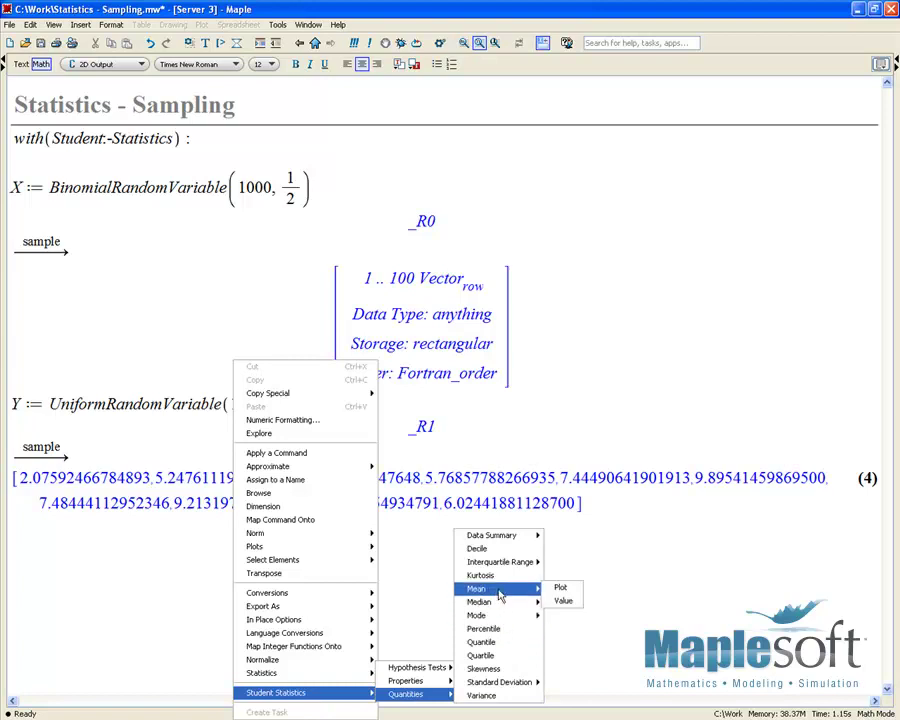
pyautogui.click(564, 601)
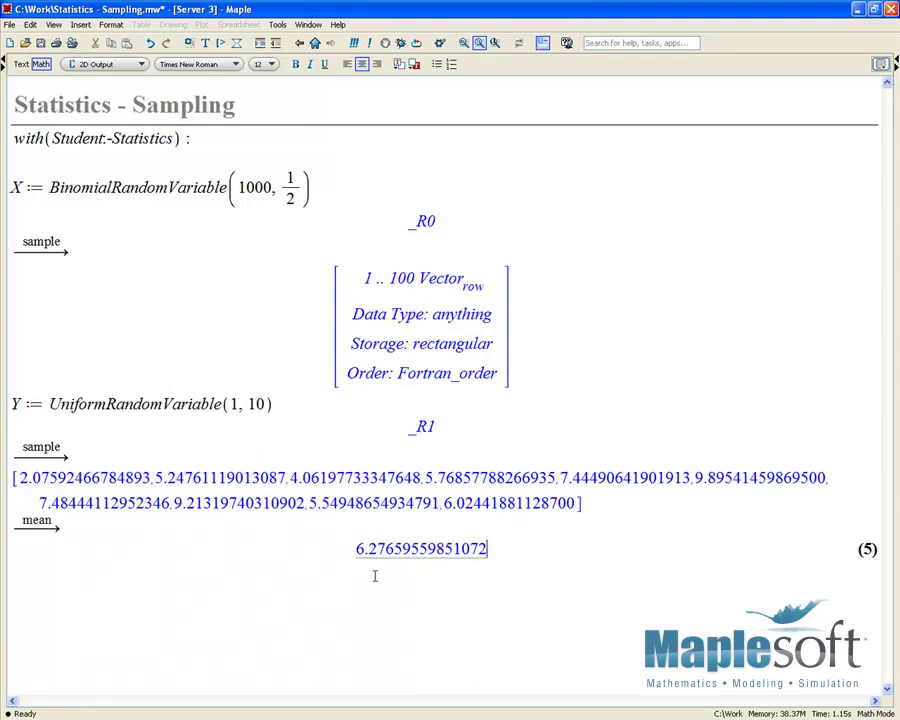
pyautogui.click(194, 570)
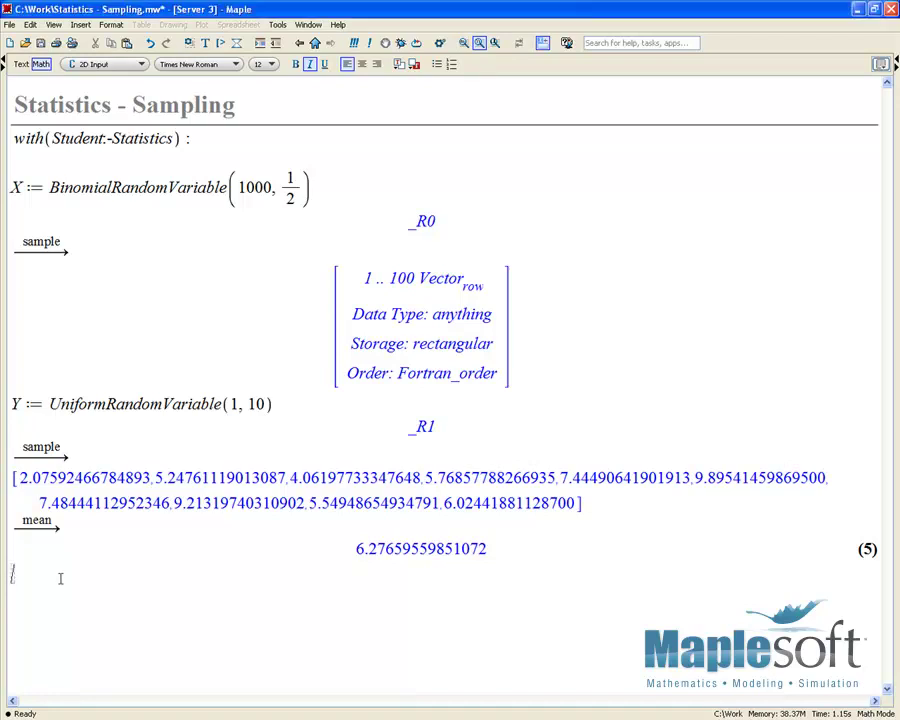
# Enter Z := NormalRandomVariable(0, 1) and execute it, returning _R2.
pyautogui.write('Z := ')
pyautogui.write('Normal')
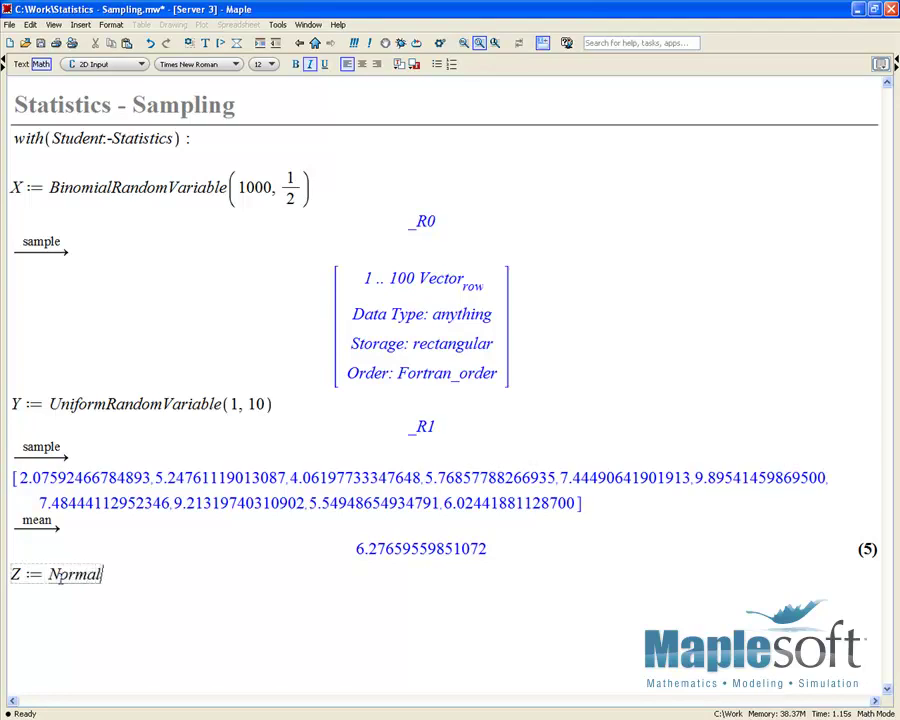
pyautogui.write('RandomVariable')
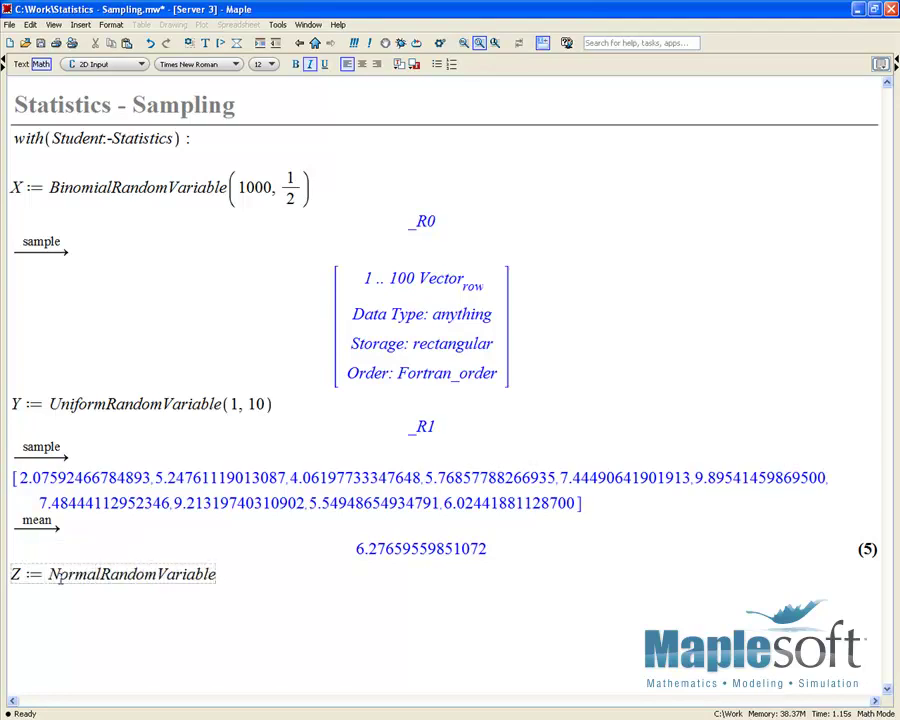
pyautogui.write('(')
pyautogui.write('0, 1)')
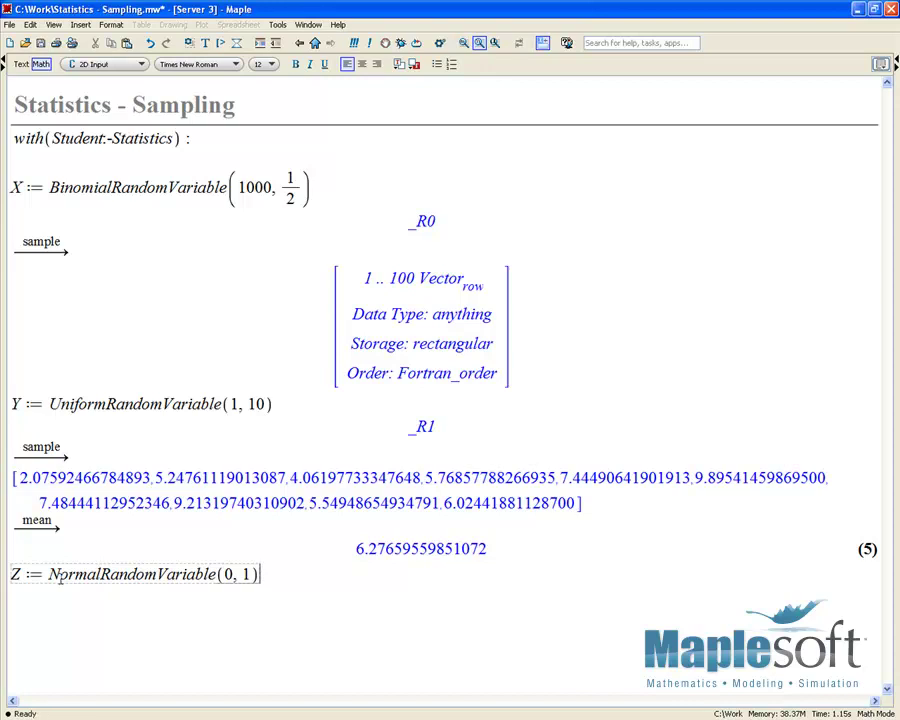
pyautogui.press('Return')
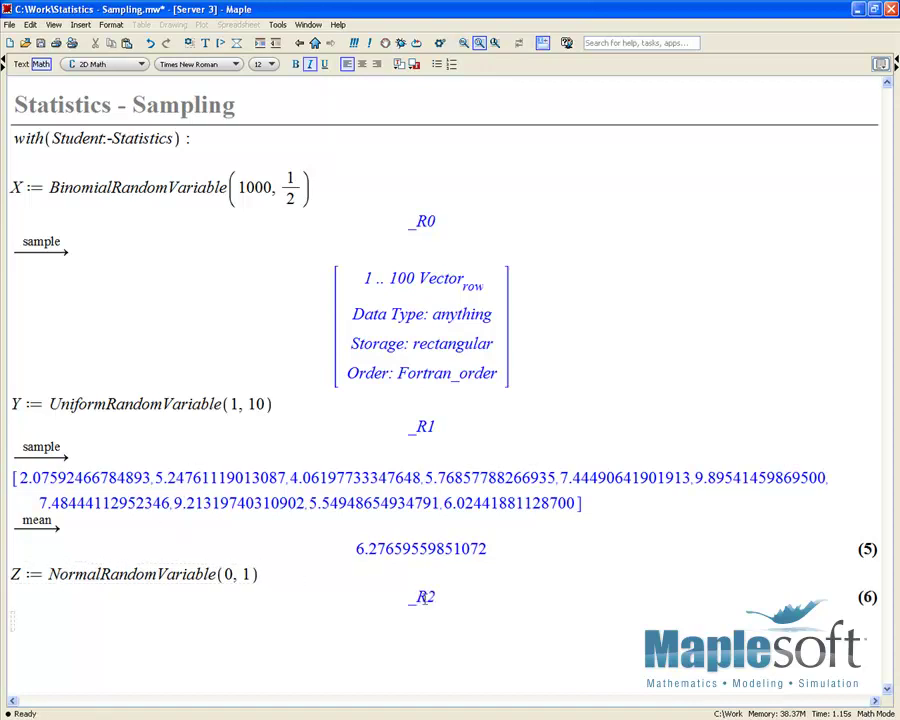
# Compute Z's mean (0) and standard deviation (1) from the Quantities menu.
pyautogui.rightClick(429, 537)
pyautogui.moveTo(514, 693)
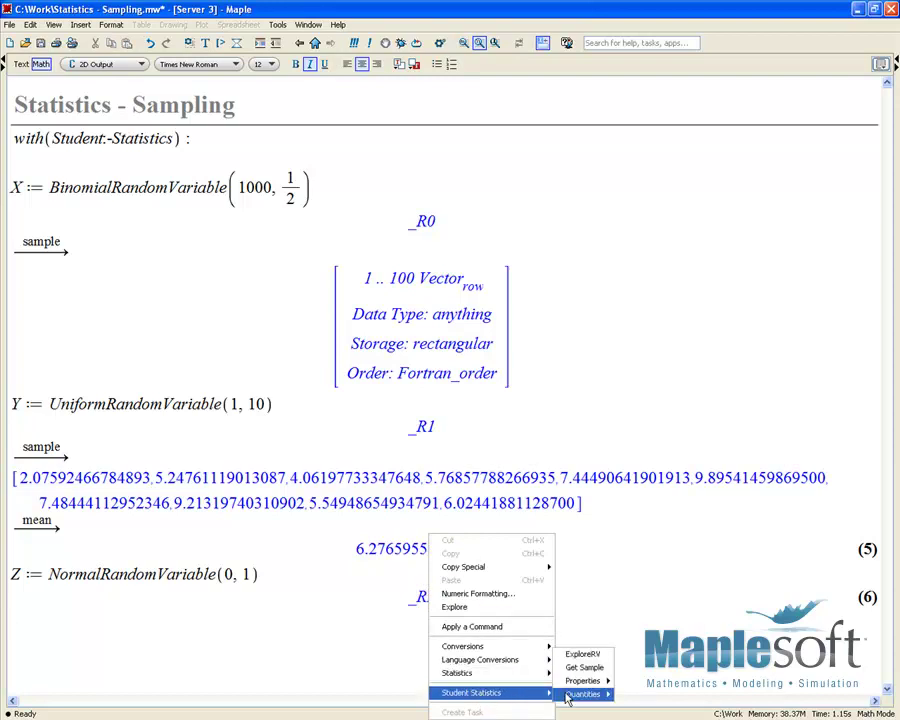
pyautogui.moveTo(578, 694)
pyautogui.moveTo(659, 596)
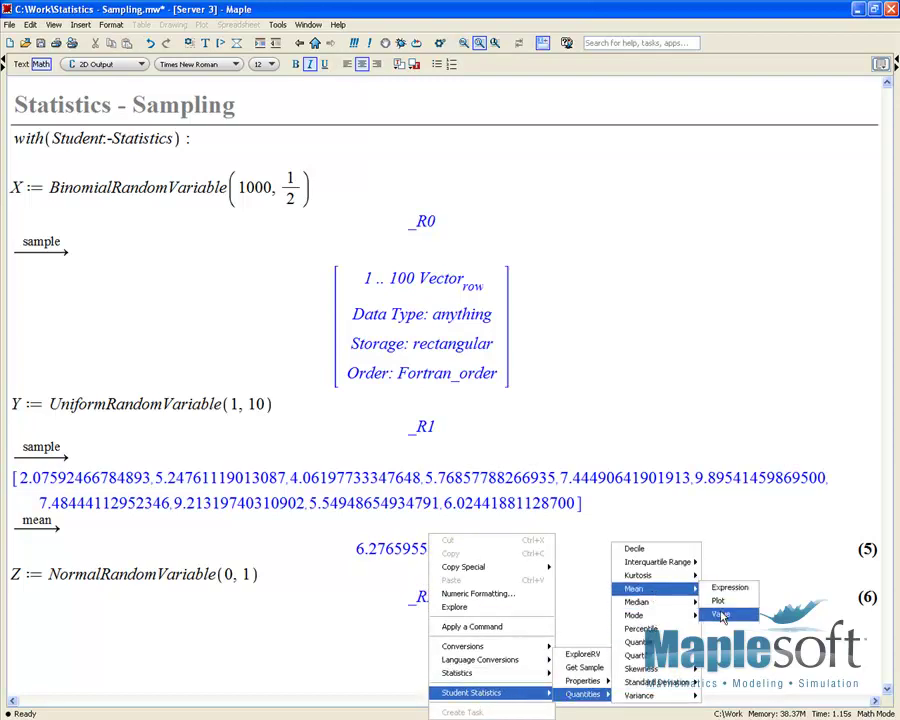
pyautogui.click(720, 613)
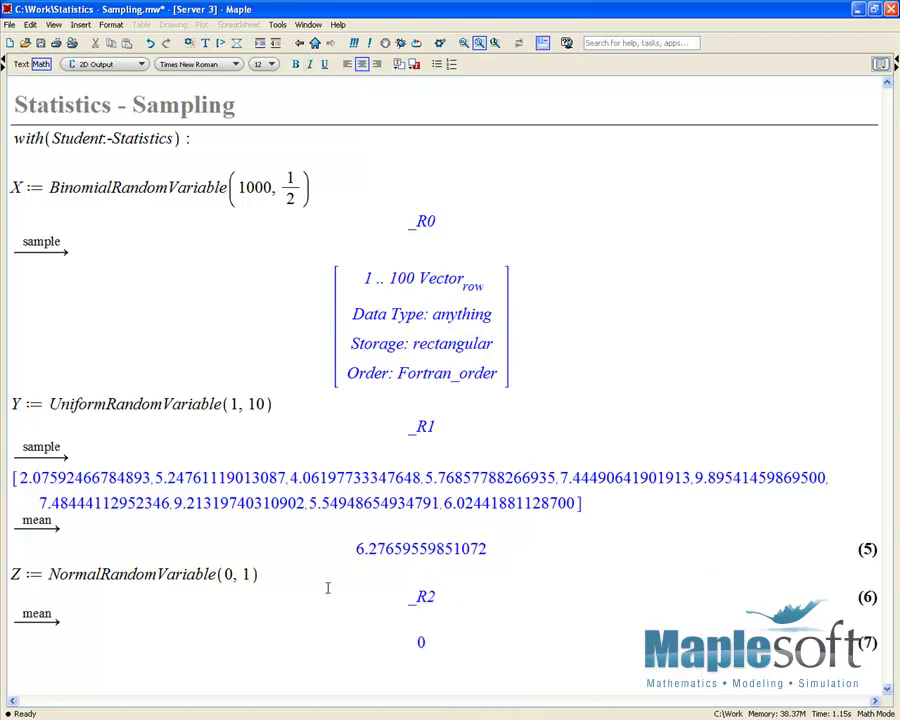
pyautogui.rightClick(422, 596)
pyautogui.moveTo(490, 692)
pyautogui.moveTo(580, 694)
pyautogui.moveTo(650, 681)
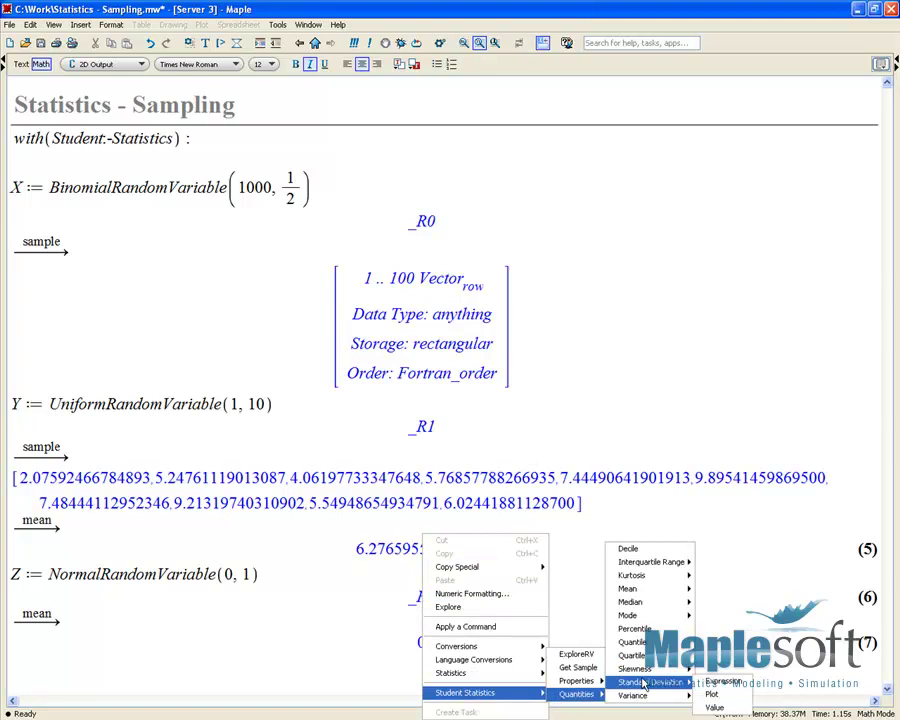
pyautogui.click(708, 702)
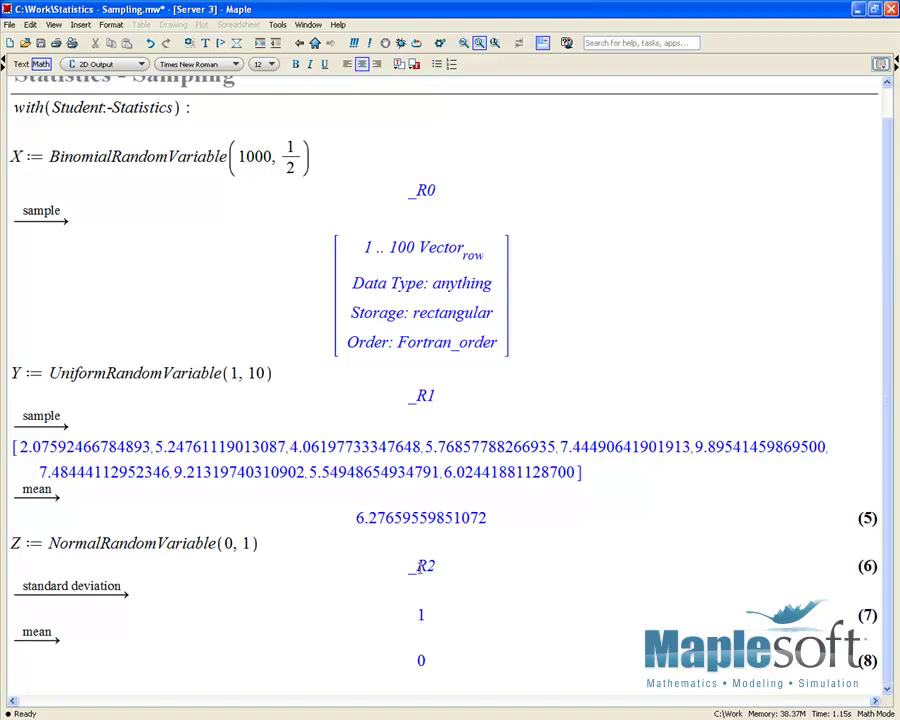
# Draw a 100-value sample from Z using Get Sample.
pyautogui.rightClick(421, 566)
pyautogui.moveTo(482, 691)
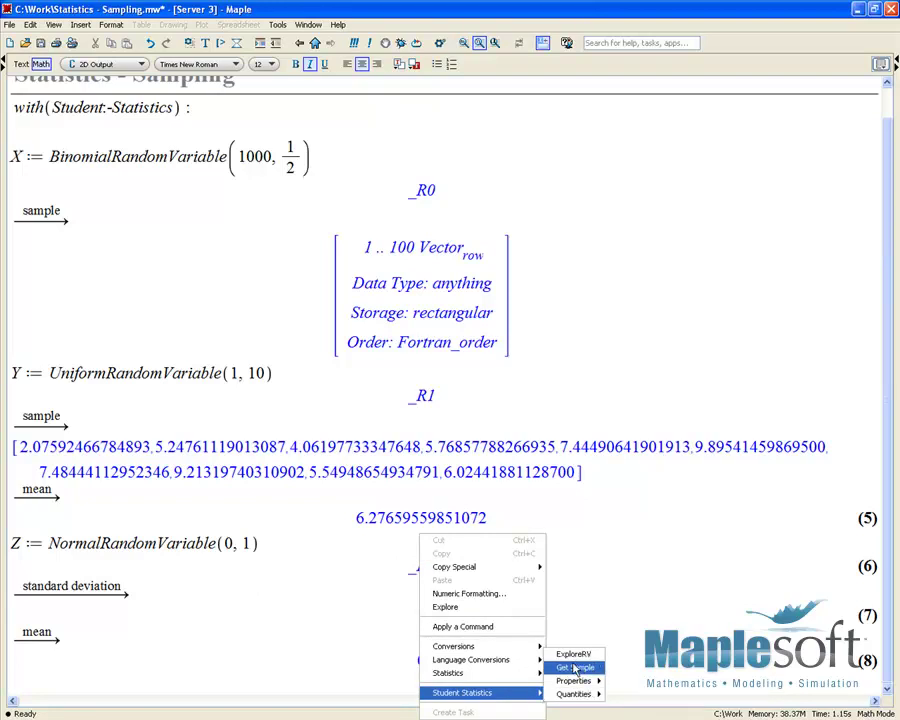
pyautogui.click(570, 661)
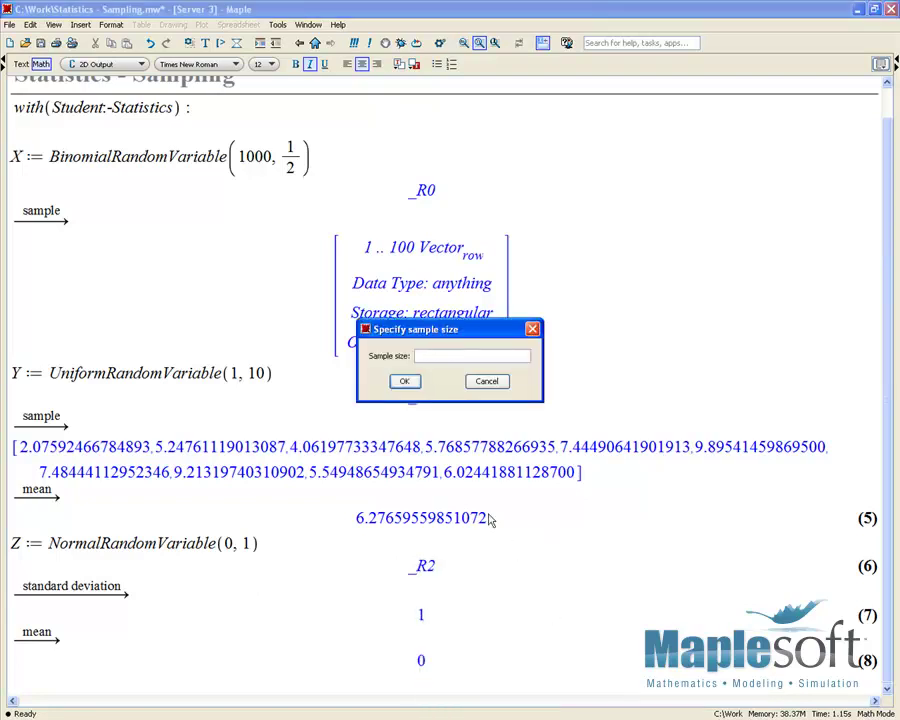
pyautogui.write('100')
pyautogui.click(405, 381)
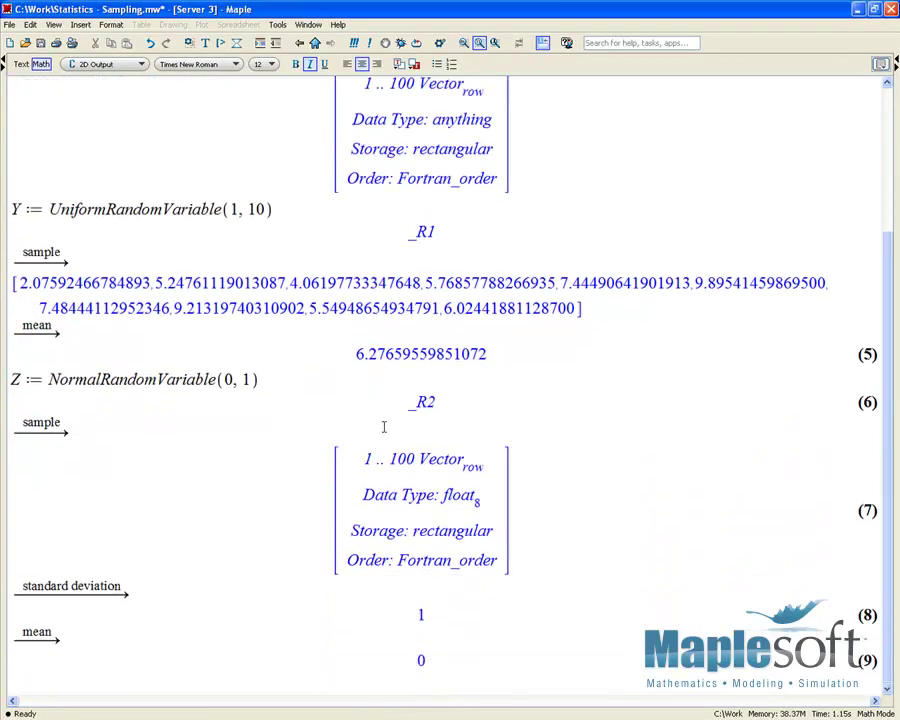
# Compute the 100-value sample's mean, 0.170013863333534.
pyautogui.rightClick(417, 458)
pyautogui.moveTo(520, 692)
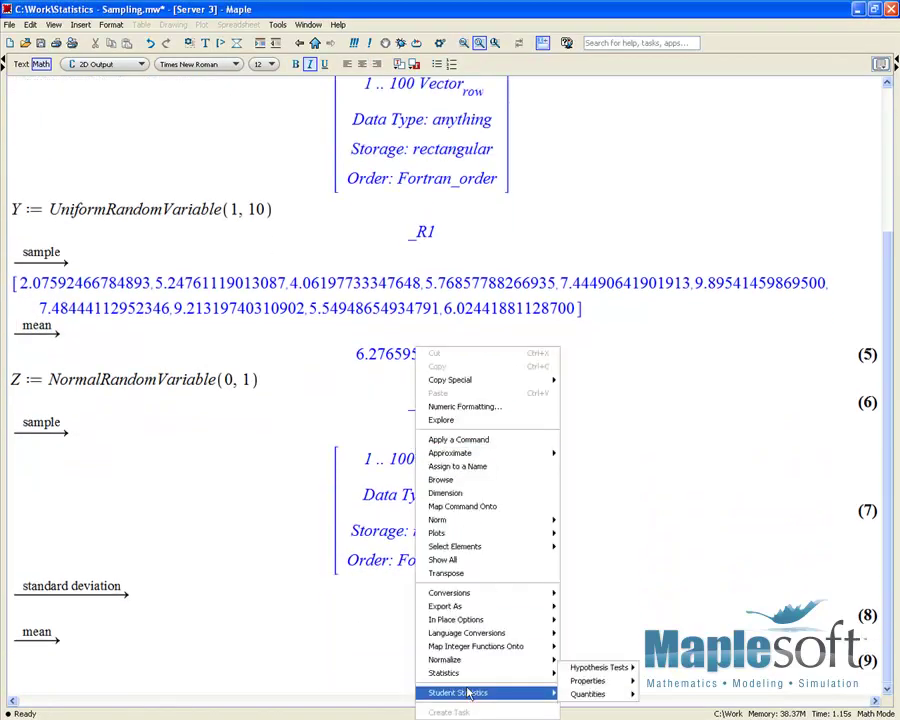
pyautogui.moveTo(595, 695)
pyautogui.moveTo(680, 589)
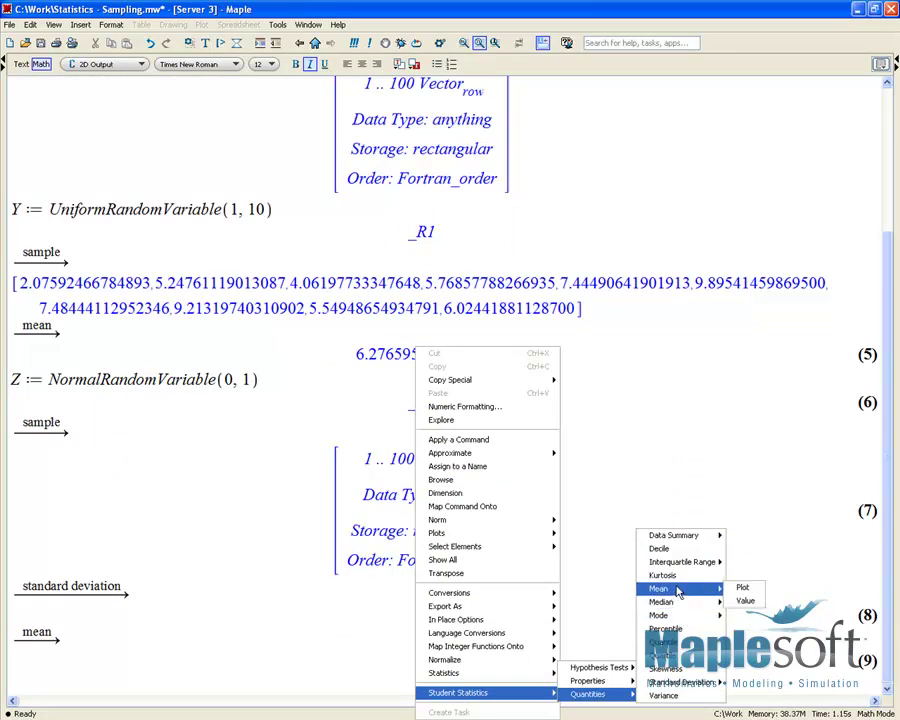
pyautogui.click(746, 598)
pyautogui.scroll(-1, 551, 525)
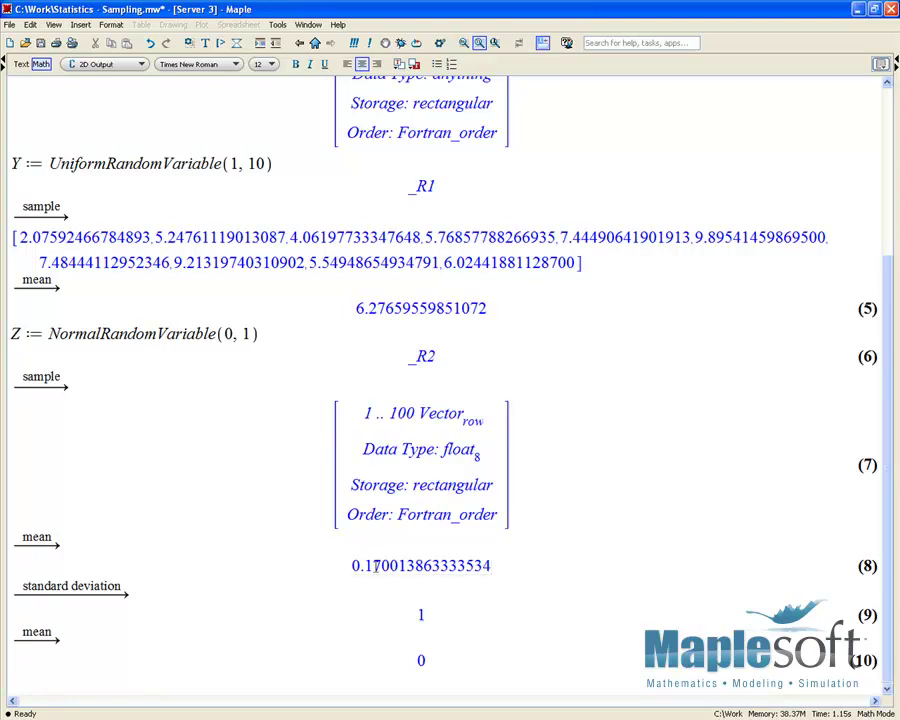
pyautogui.click(424, 660)
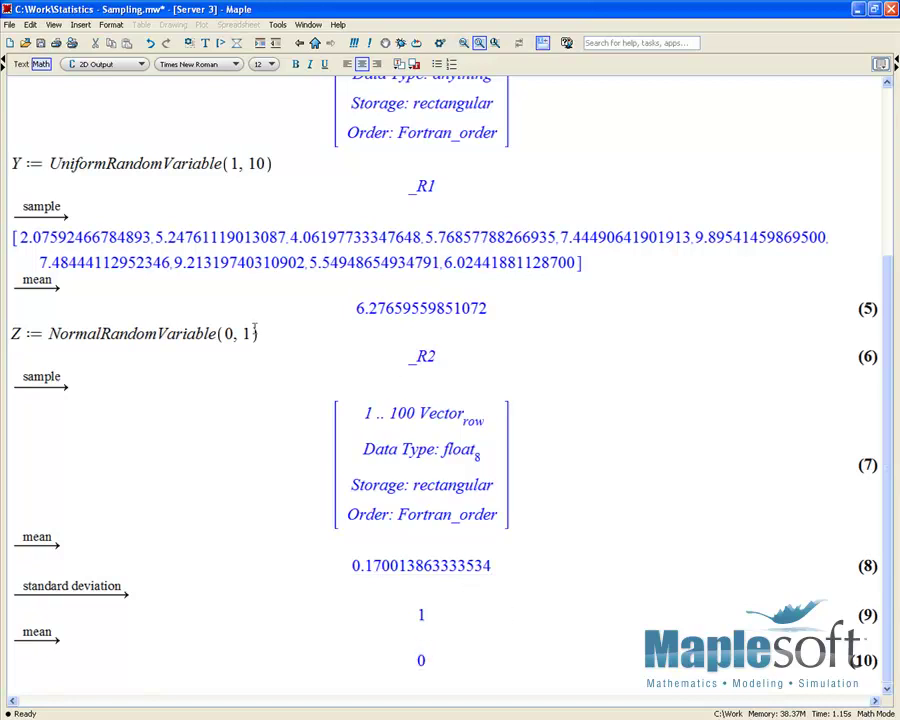
# Draw a 1000-value sample from Z using Get Sample.
pyautogui.rightClick(425, 356)
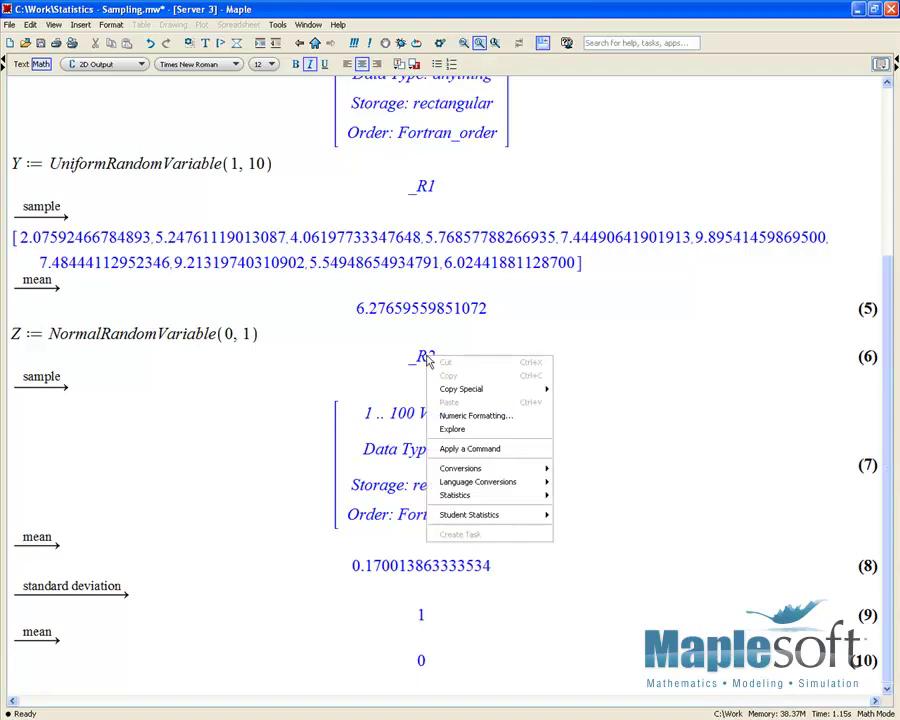
pyautogui.moveTo(514, 518)
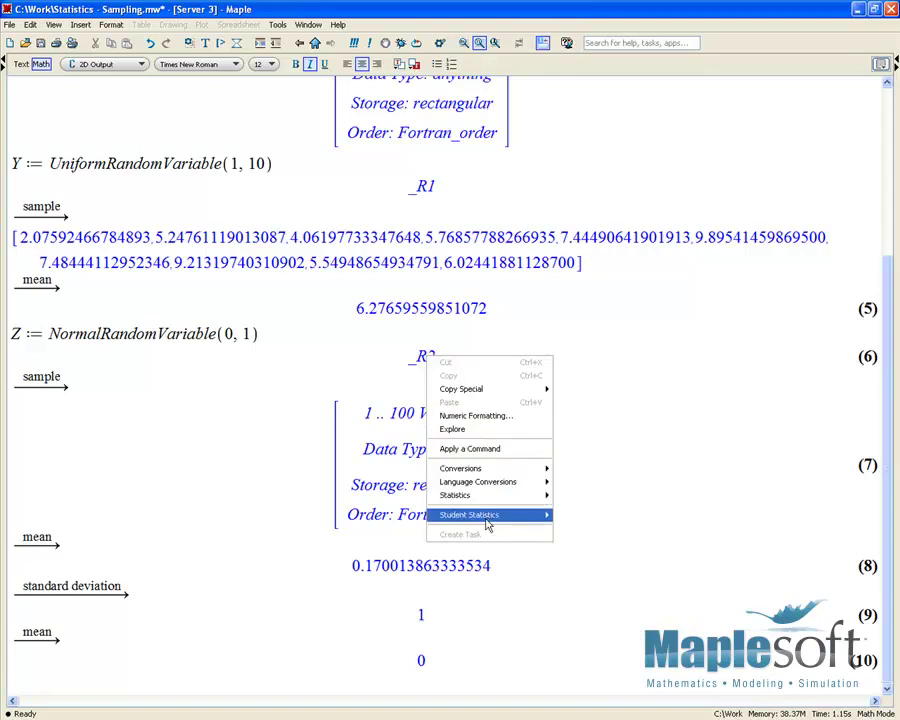
pyautogui.moveTo(545, 527)
pyautogui.click(590, 527)
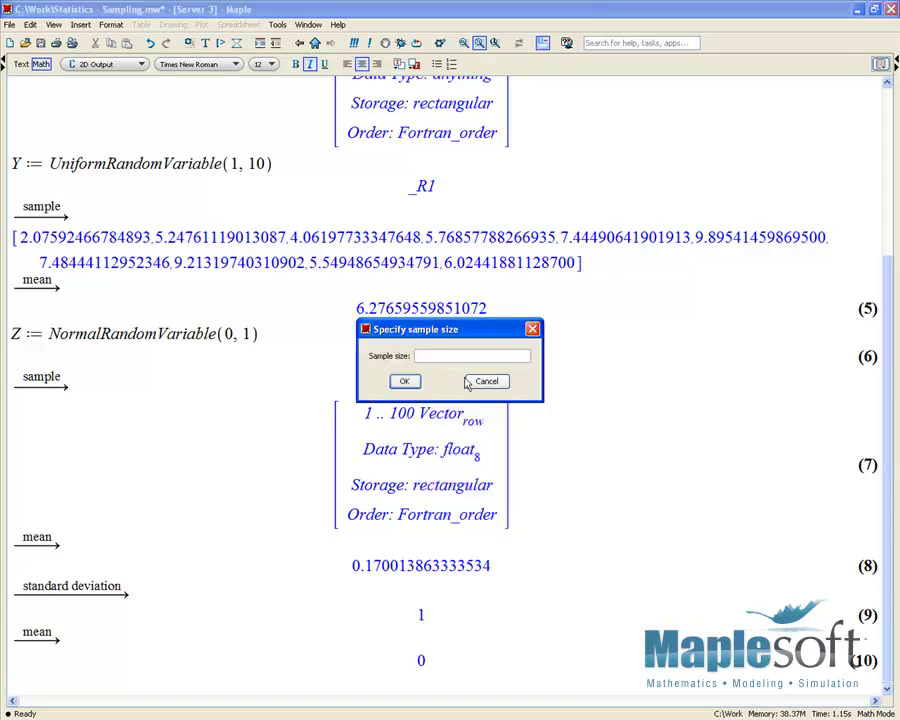
pyautogui.write('1000')
pyautogui.click(400, 378)
# Compute the 1000-value sample's mean, 0.0326467935066954.
pyautogui.rightClick(439, 340)
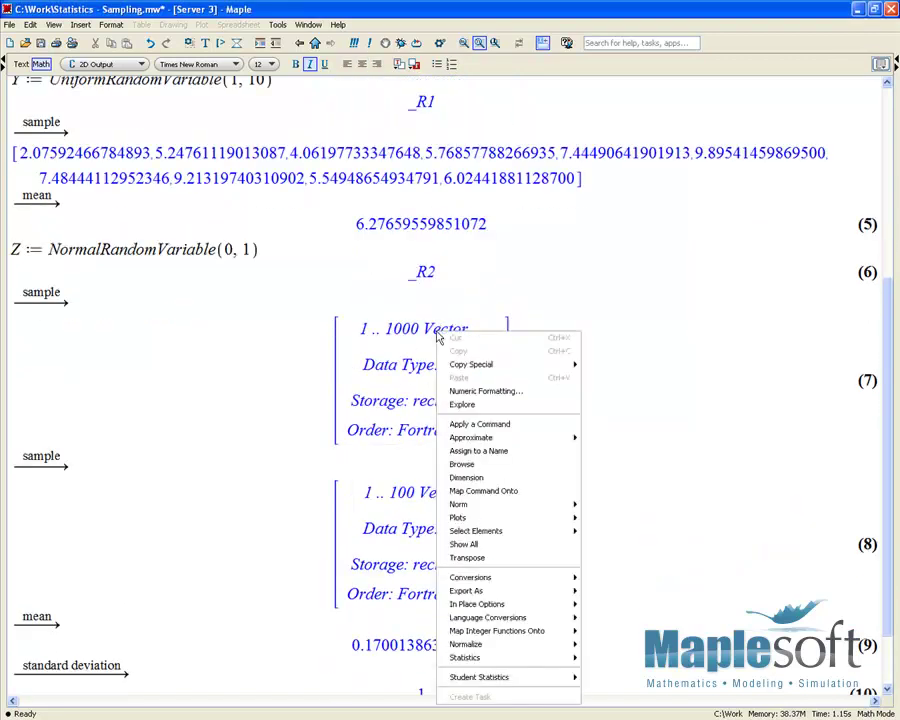
pyautogui.moveTo(500, 677)
pyautogui.moveTo(635, 707)
pyautogui.moveTo(700, 591)
pyautogui.click(770, 591)
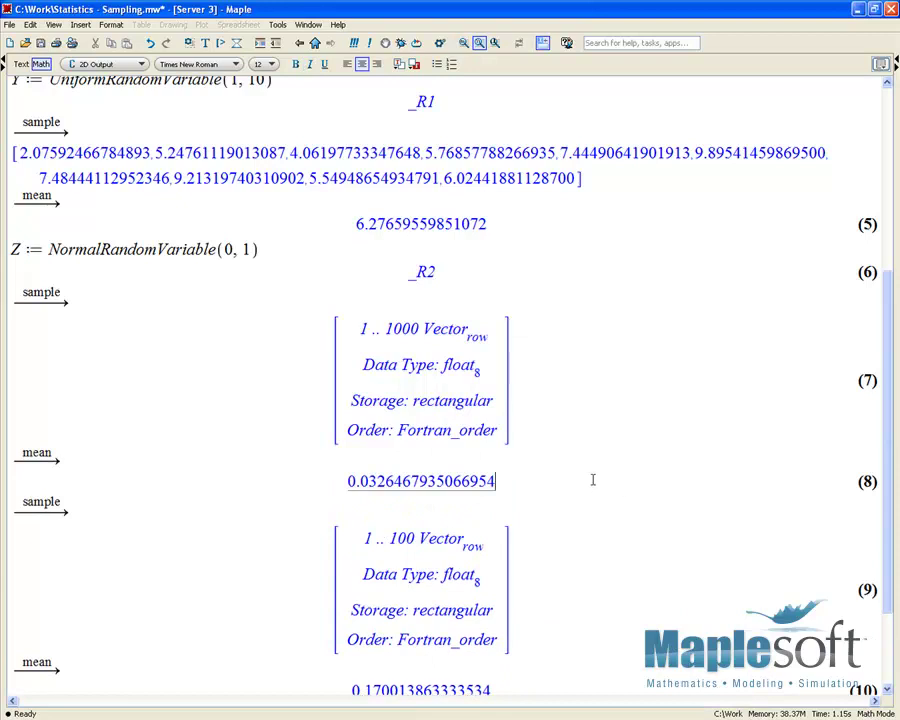
pyautogui.scroll(-2, 590, 476)
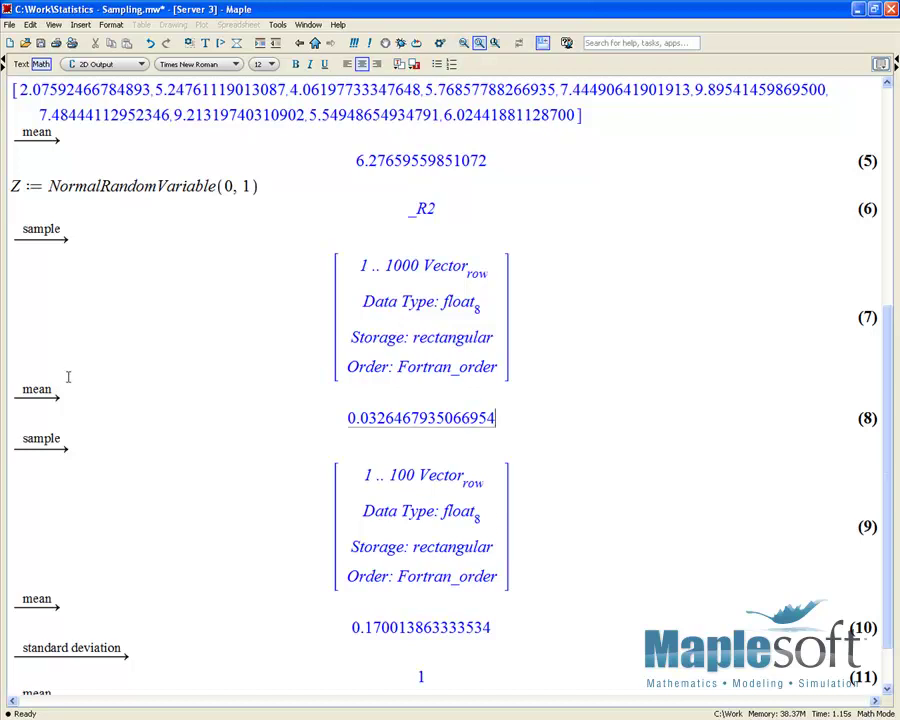
# Start a new input line at the bottom and evaluate Z on its own.
pyautogui.scroll(-1, 83, 376)
pyautogui.click(64, 673)
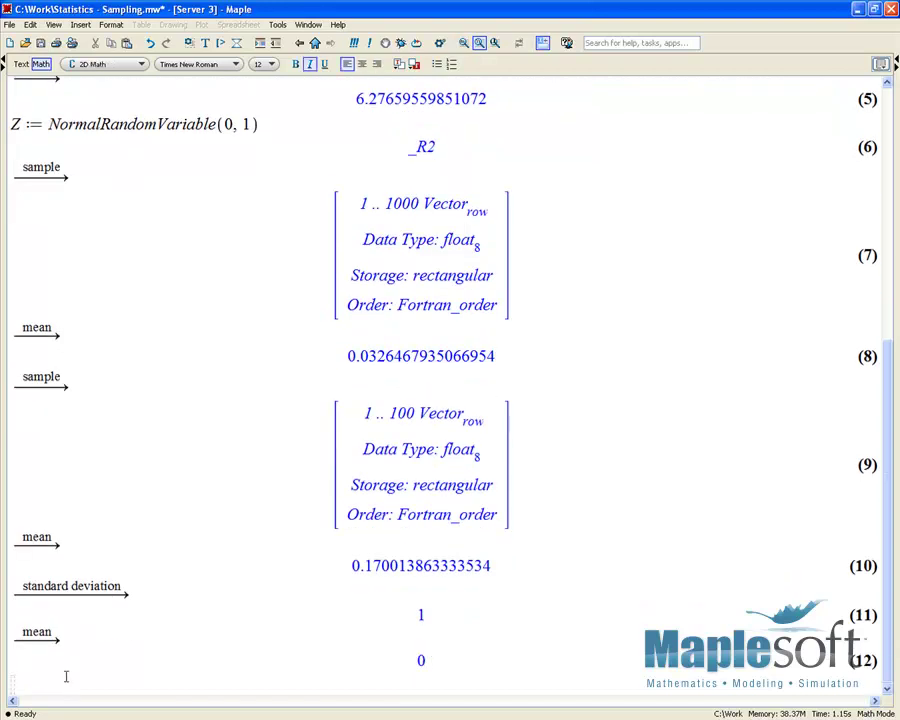
pyautogui.write('Z')
pyautogui.press('Return')
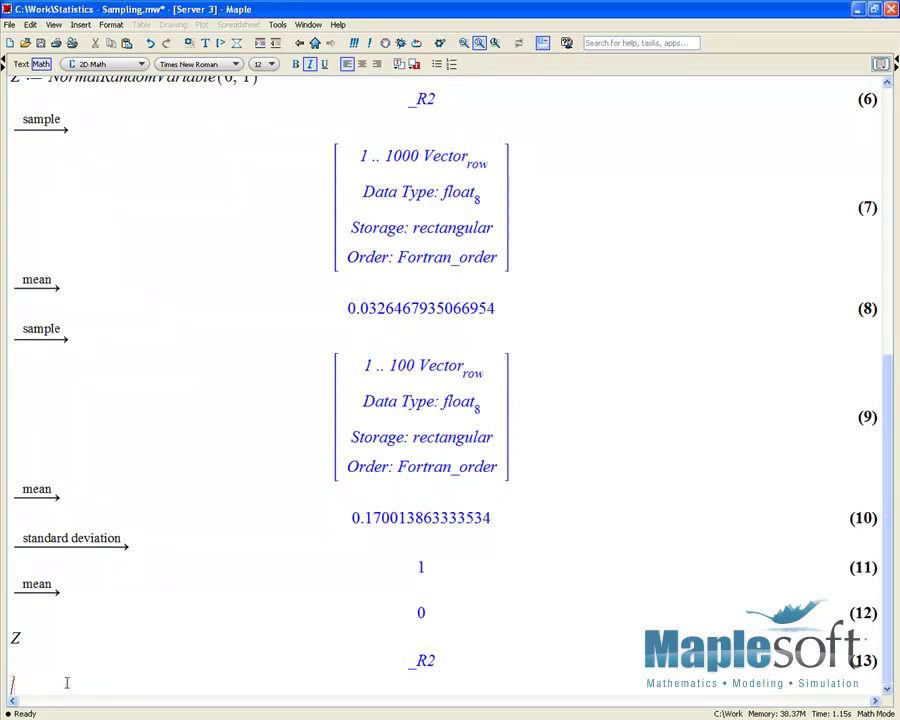
# Write the loop 'for i from 1 to 8 do Mean(Sample(Z,10^i)) end do;'.
pyautogui.write('for')
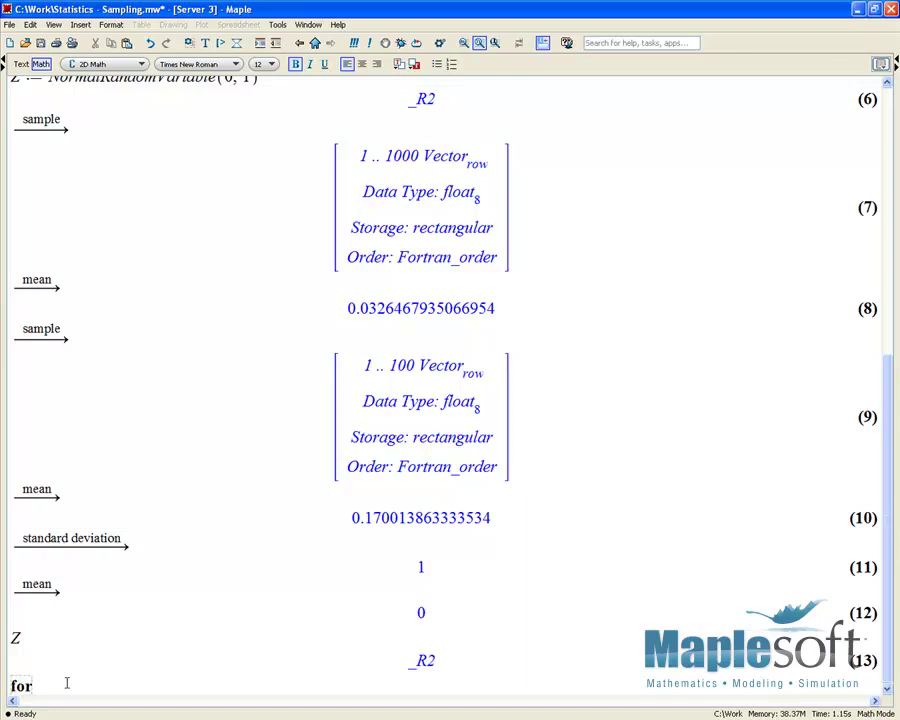
pyautogui.write(' i f')
pyautogui.write('or')
pyautogui.press('BackSpace')
pyautogui.press('BackSpace')
pyautogui.write('rom 1 to ')
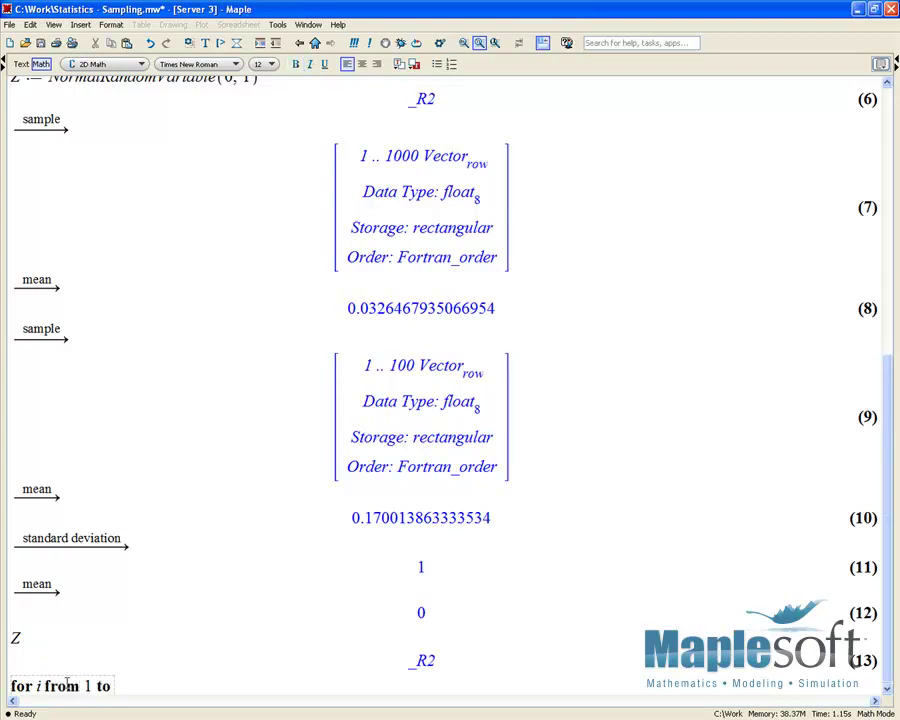
pyautogui.write('8 do')
pyautogui.hotkey('shift', 'Return')
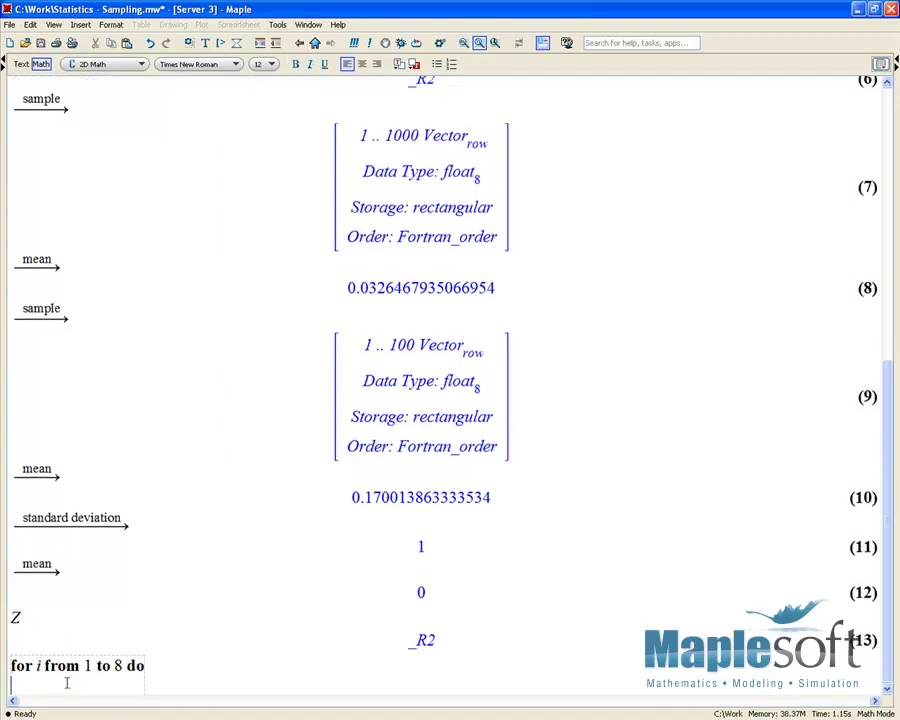
pyautogui.write('Mean(')
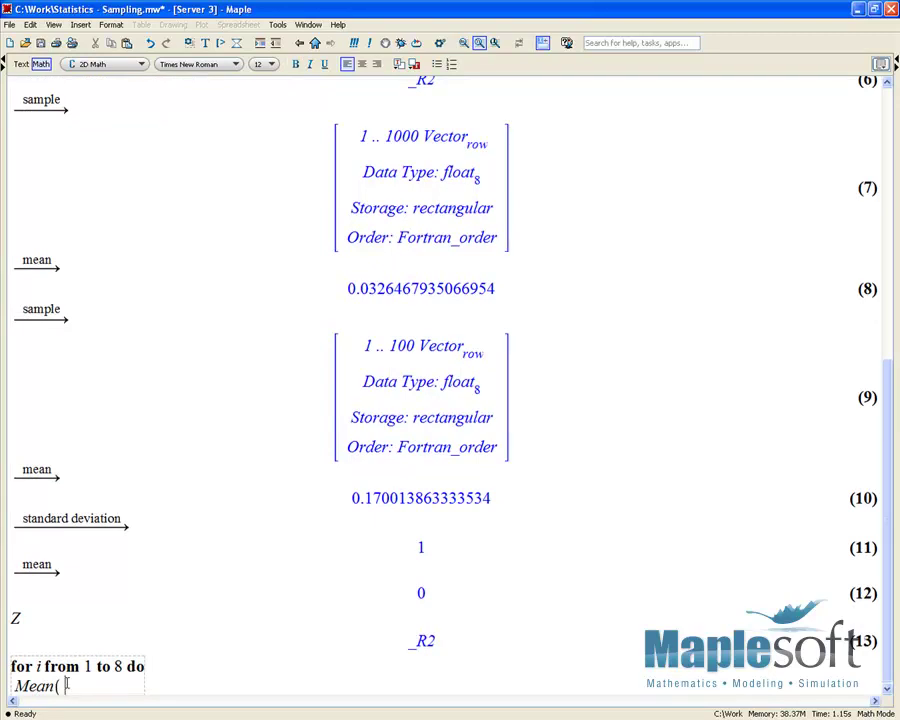
pyautogui.write('Sample')
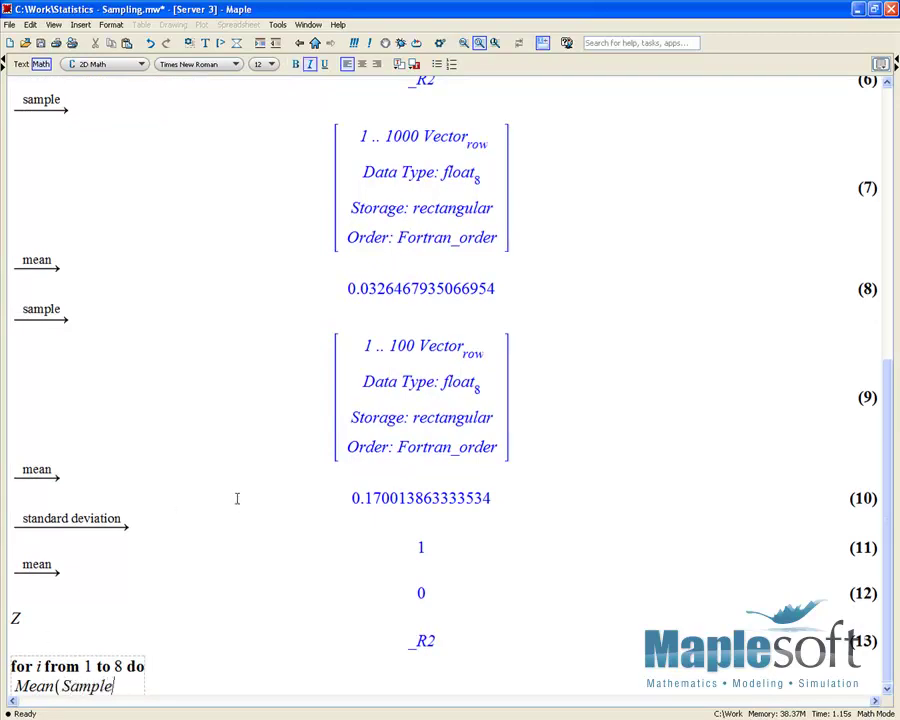
pyautogui.write('(Z,10')
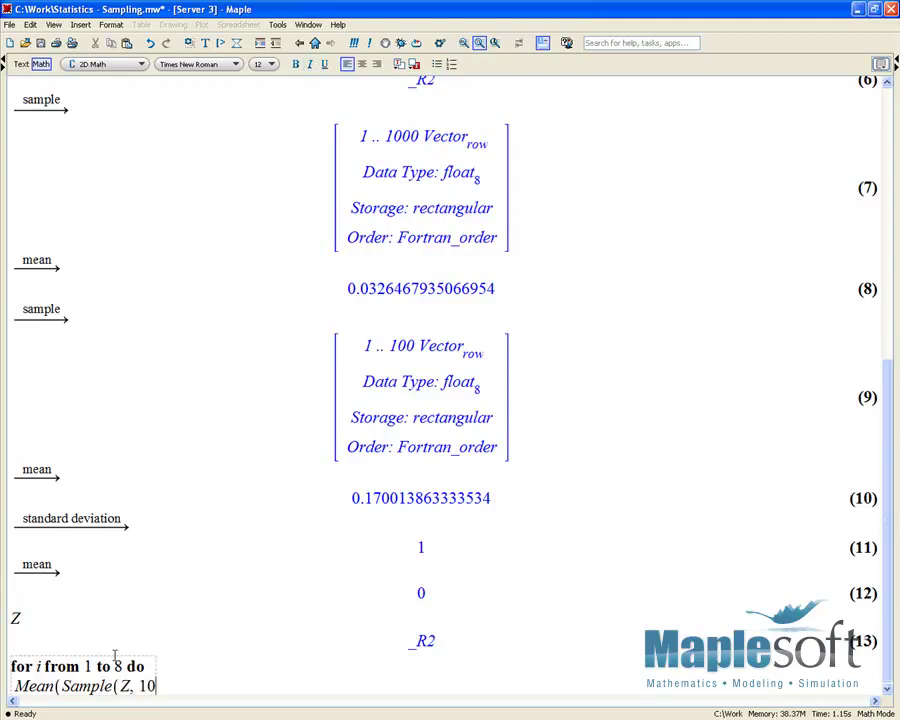
pyautogui.write('^')
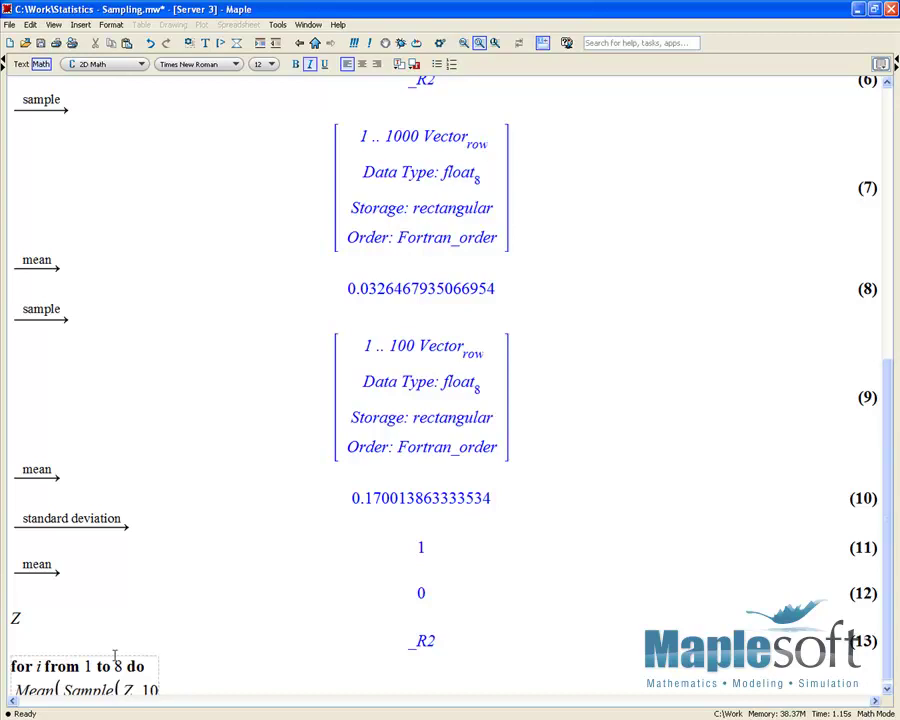
pyautogui.press('BackSpace')
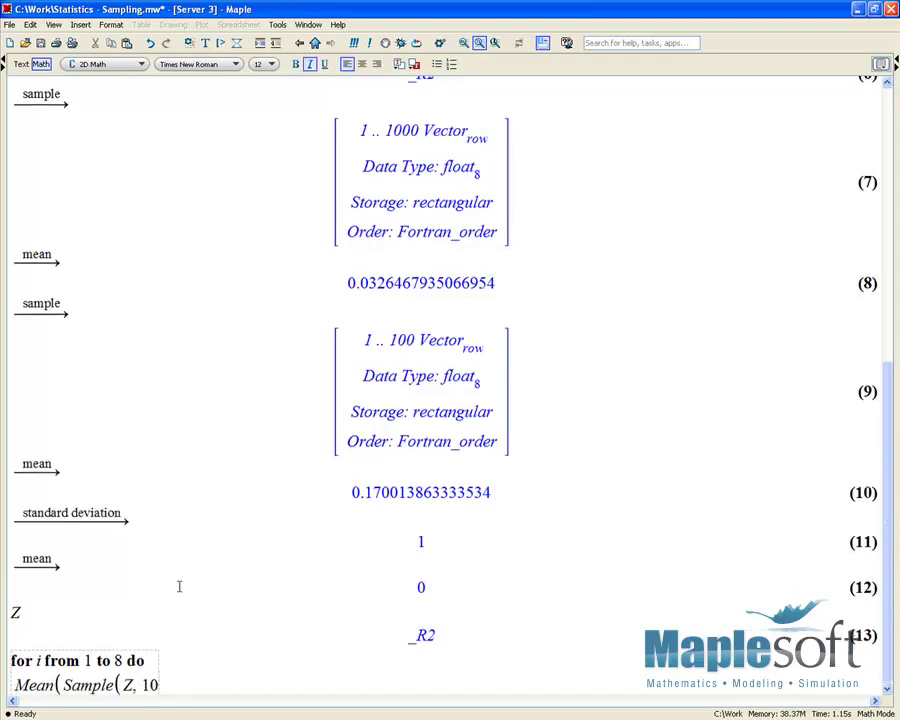
pyautogui.write('^i')
pyautogui.press('Right')
pyautogui.write('))')
pyautogui.hotkey('shift', 'Return')
pyautogui.write('end ')
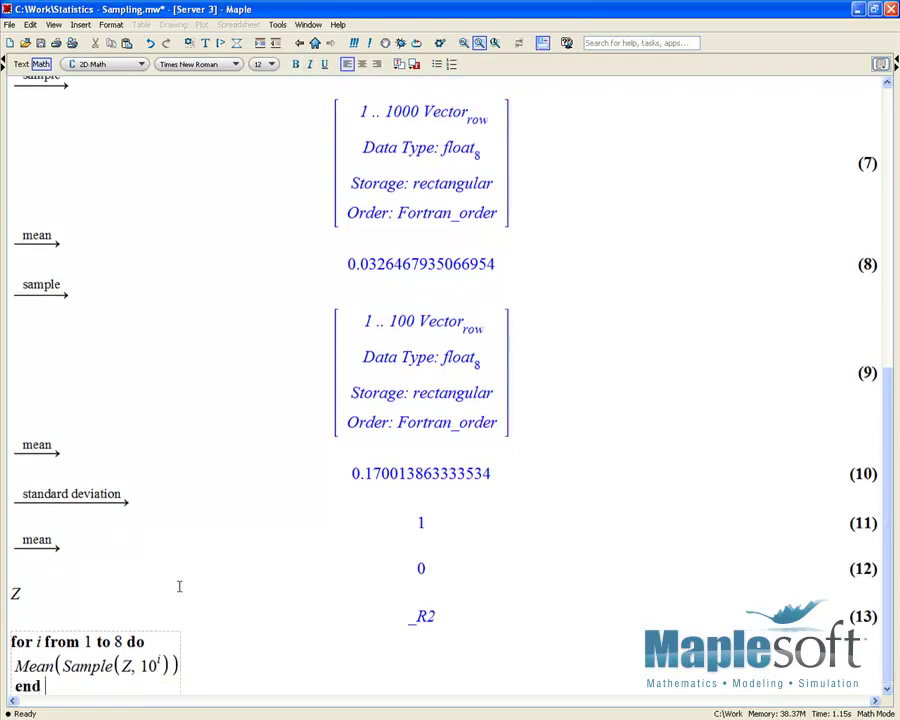
pyautogui.write('do;')
# Run the loop, review the eight means shrinking toward 0, and start a new input line.
pyautogui.write('^i')
pyautogui.press('Return')
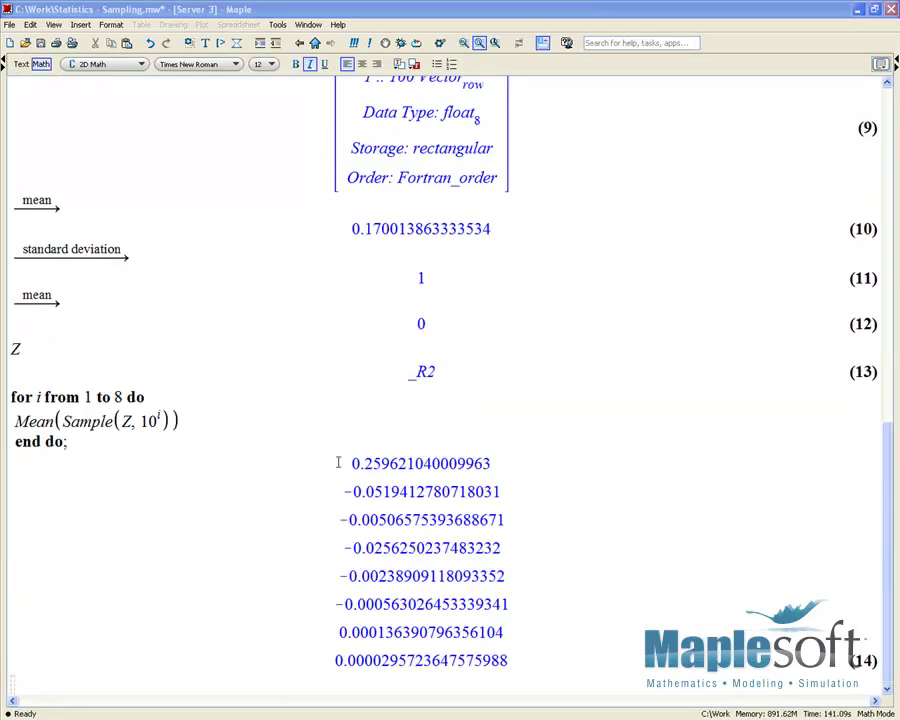
pyautogui.moveTo(352, 463); pyautogui.dragTo(443, 452)
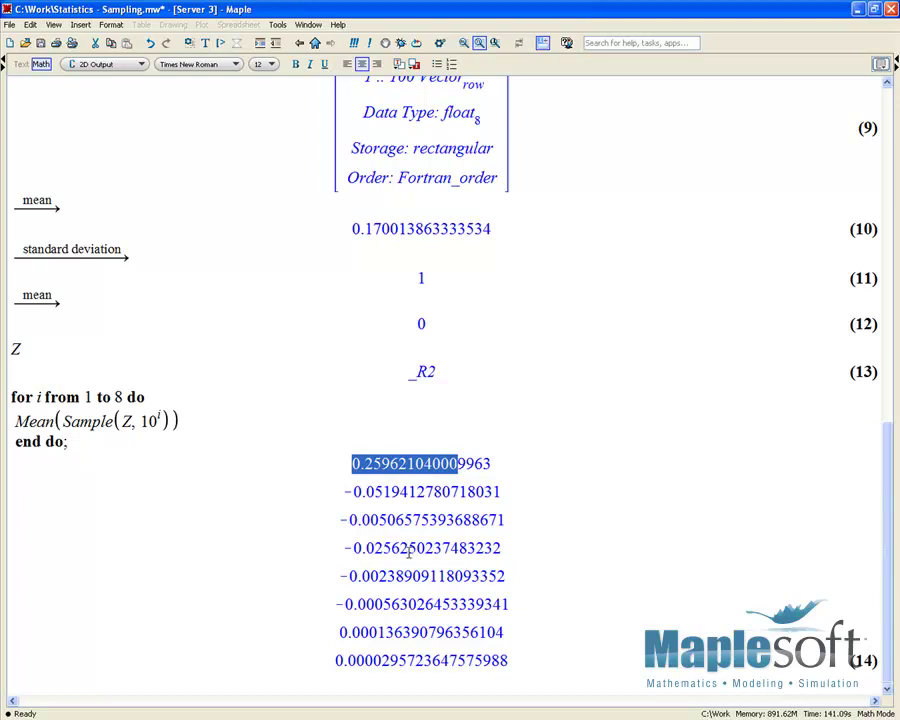
pyautogui.click(339, 450)
pyautogui.click(341, 462)
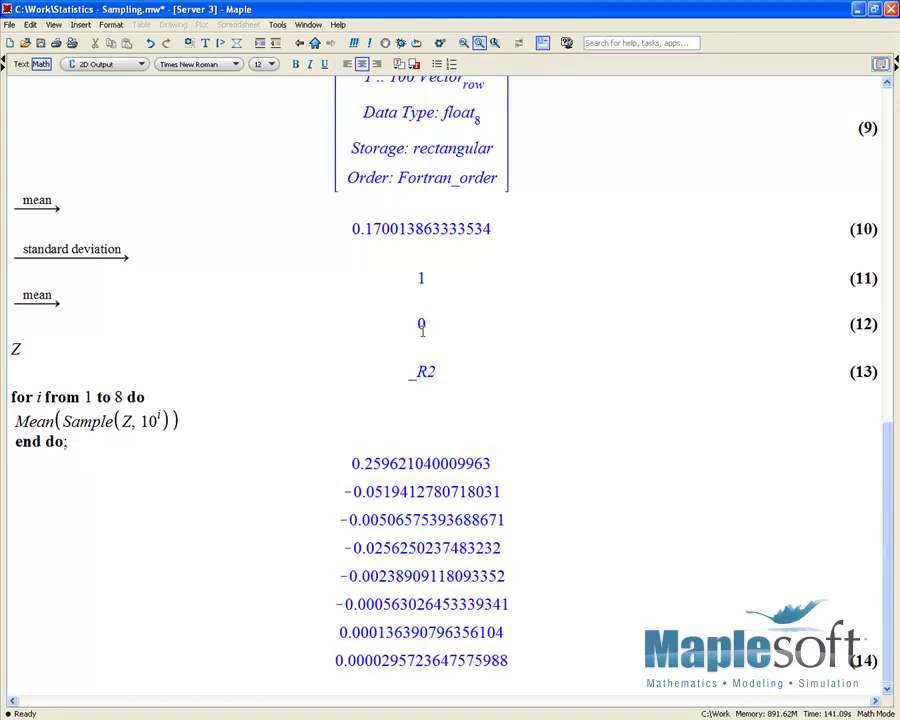
pyautogui.click(128, 670)
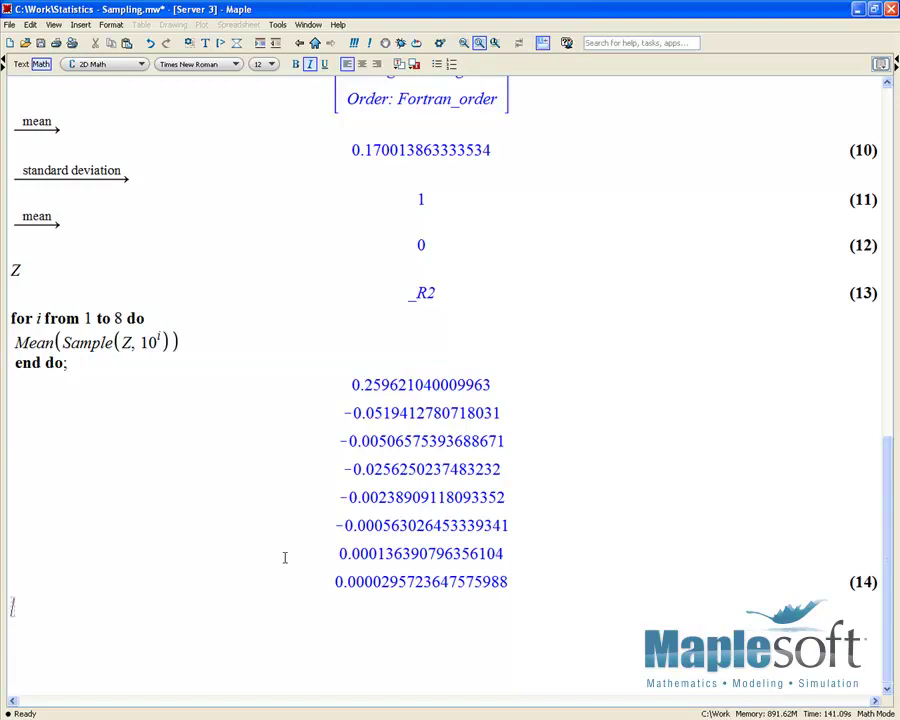
# Enter the subscripted Greek name σ_Z on a new line.
pyautogui.write('sigma')
pyautogui.hotkey('ctrl', 'space')
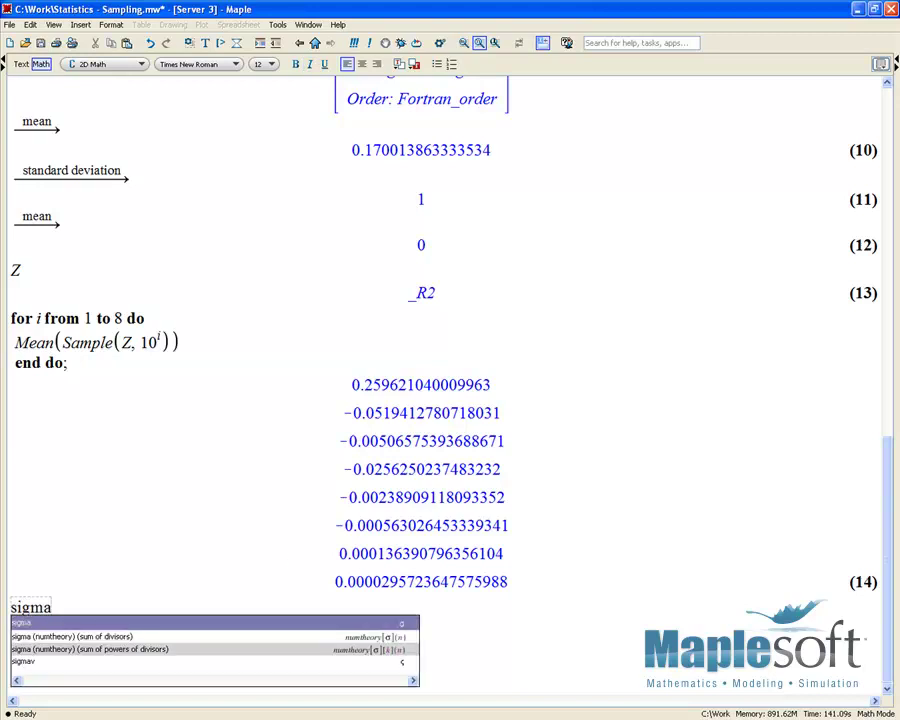
pyautogui.click(72, 622)
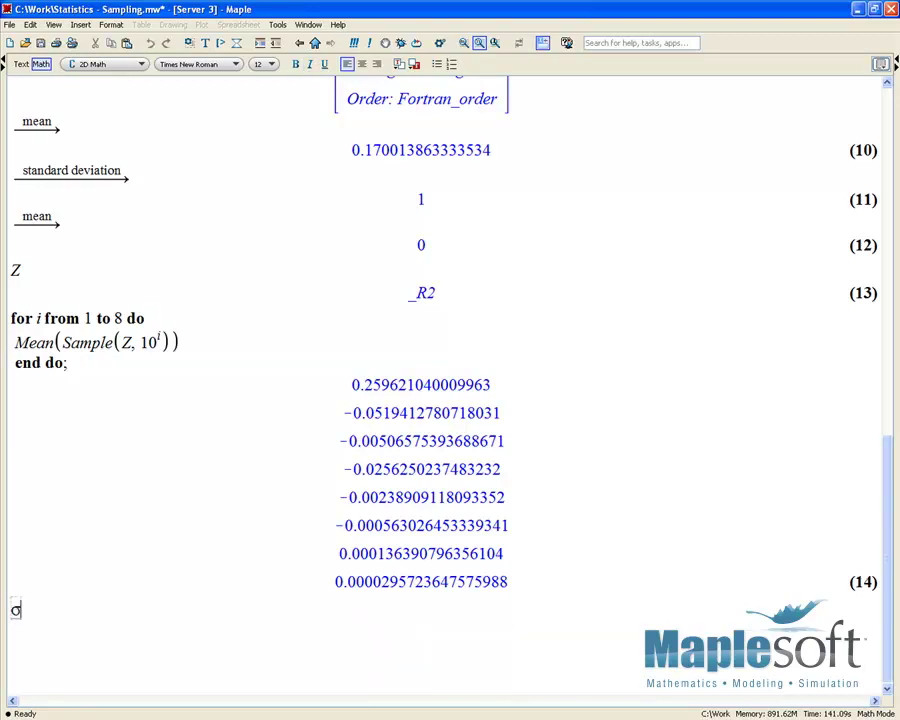
pyautogui.hotkey('ctrl', 'shift', '_')
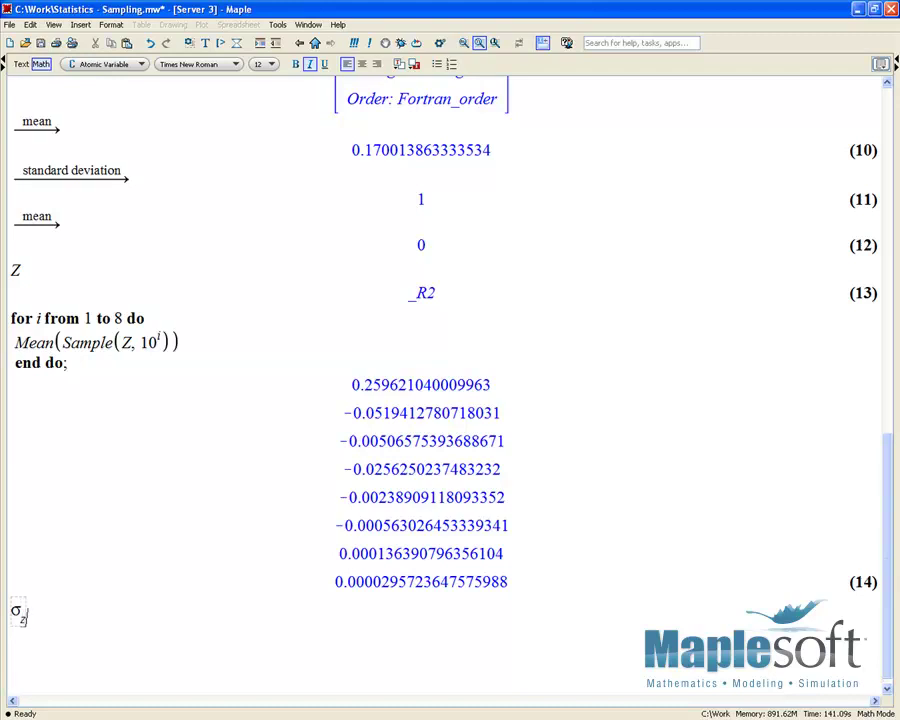
pyautogui.write('Z')
pyautogui.press('Right')
# Complete the definition σ_Z := σ/√n for the standard error.
pyautogui.write(':= sigma')
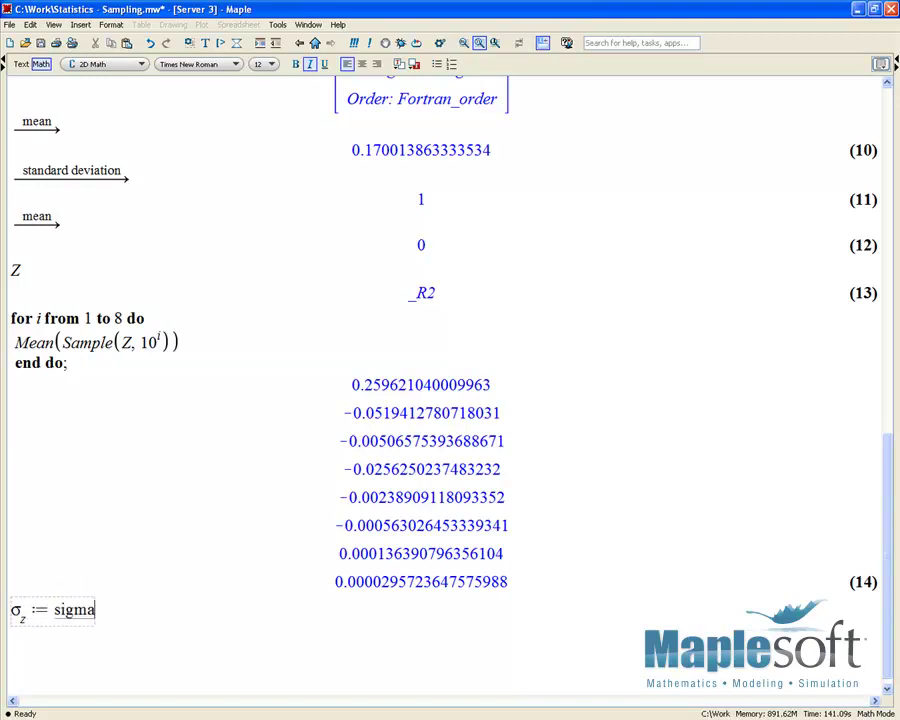
pyautogui.press('Escape')
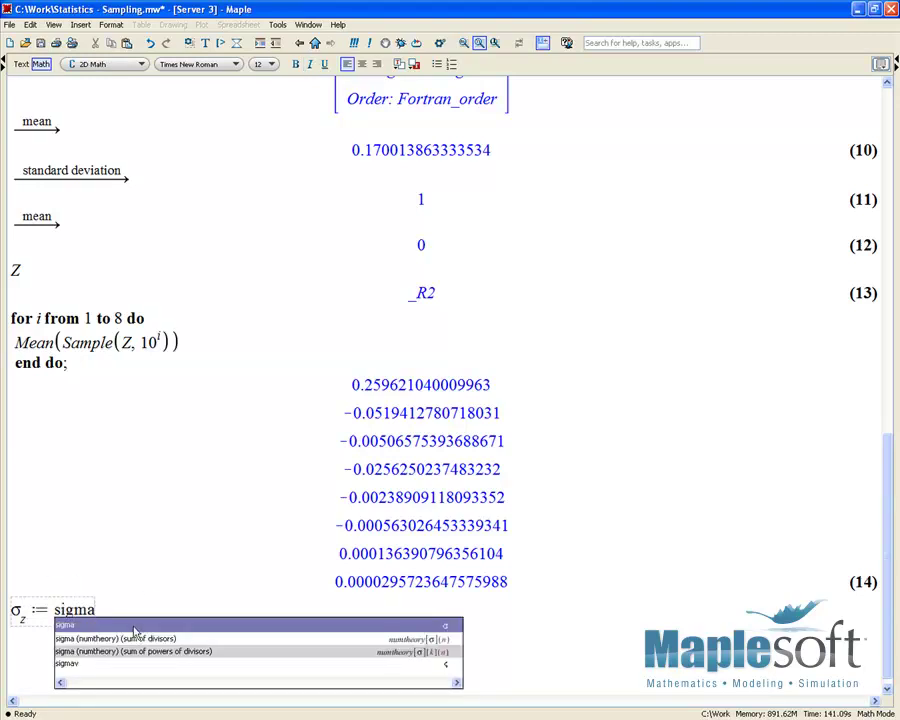
pyautogui.press('Return')
pyautogui.write('/sqrt')
pyautogui.press('Escape')
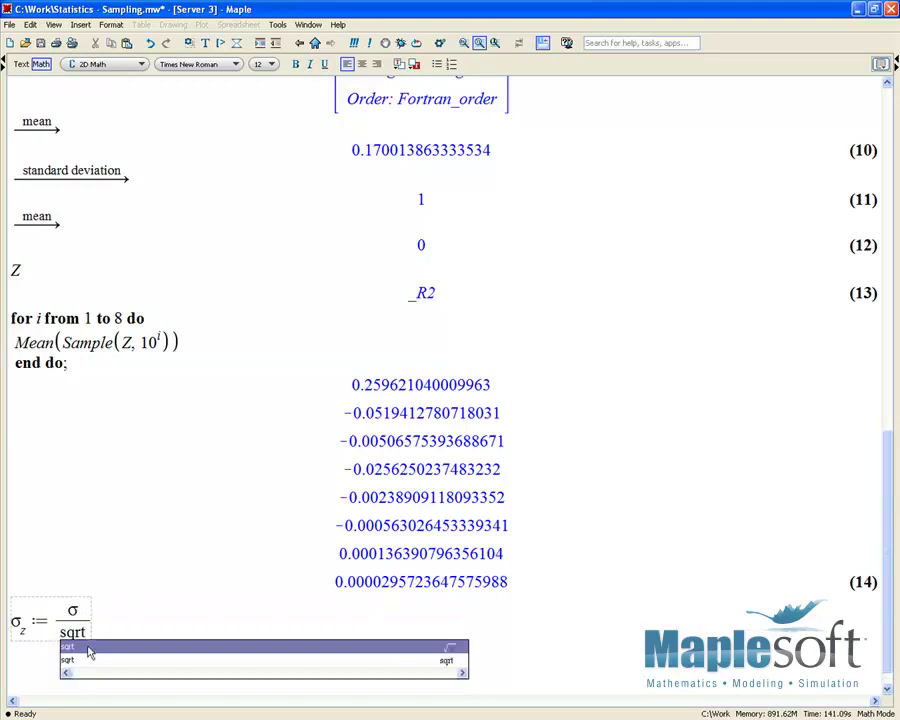
pyautogui.press('Return')
pyautogui.write('n')
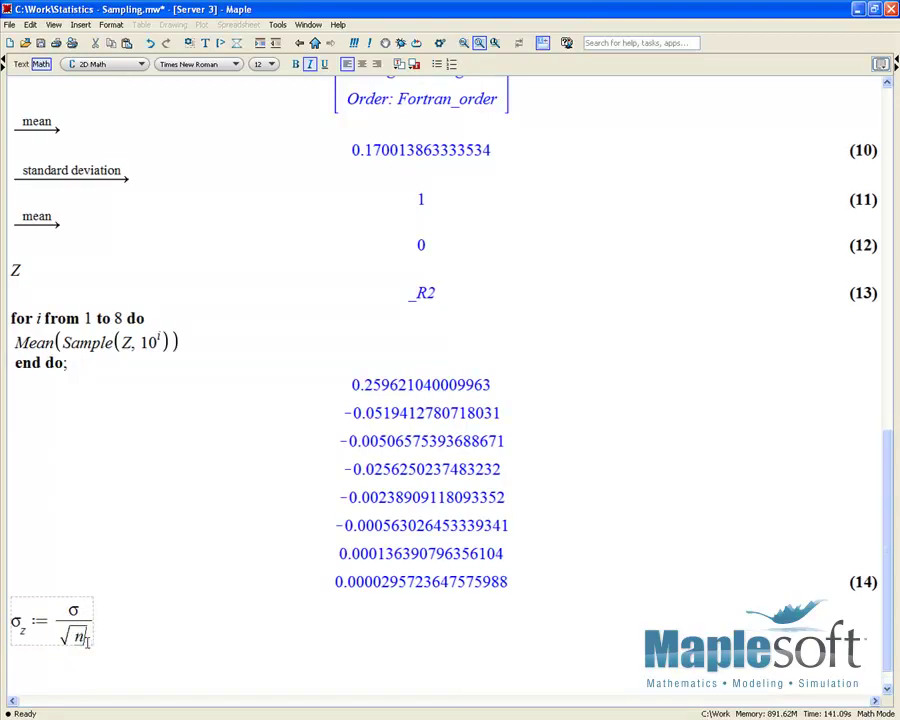
pyautogui.press('Right')
# Insert a limit template on a new math line with n approaching infinity.
pyautogui.click(92, 652)
pyautogui.press('F5')
pyautogui.click(4, 64)
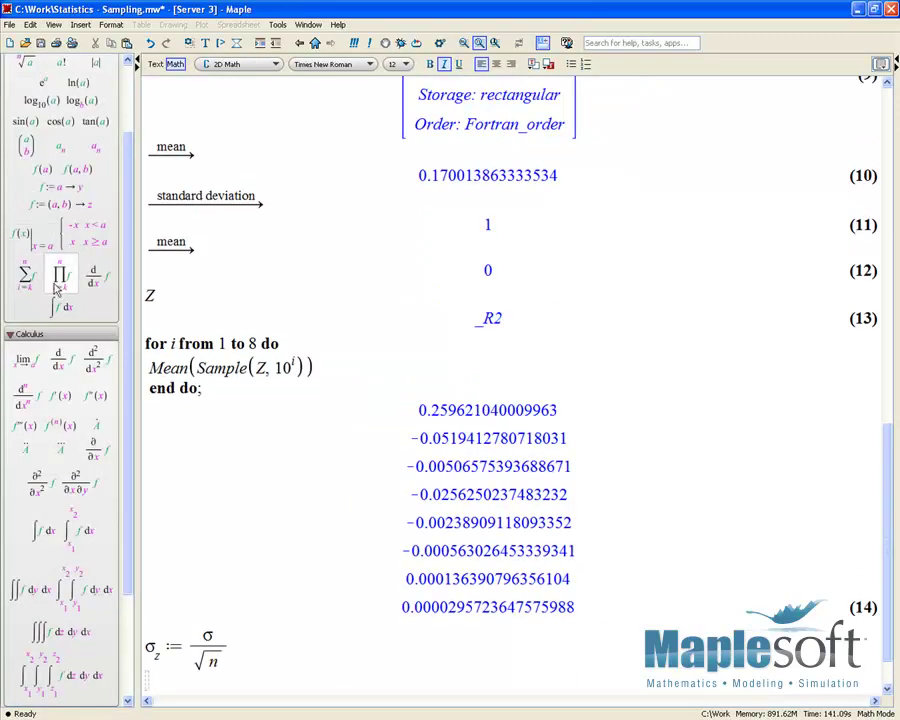
pyautogui.click(24, 277)
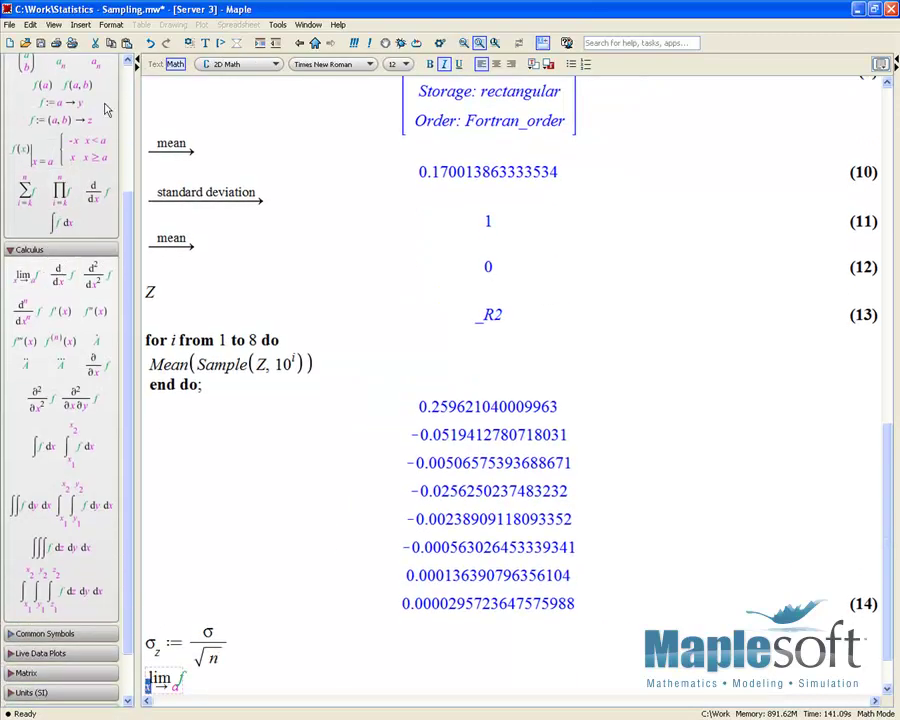
pyautogui.click(138, 62)
pyautogui.scroll(-2, 227, 452)
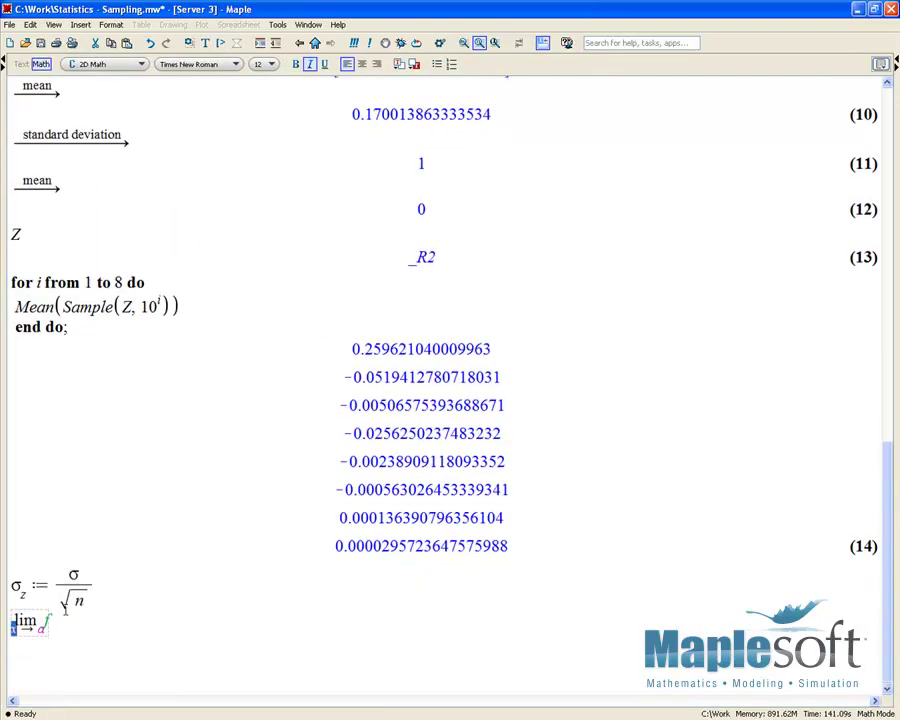
pyautogui.write('n →')
pyautogui.press('Tab')
pyautogui.write('infinity')
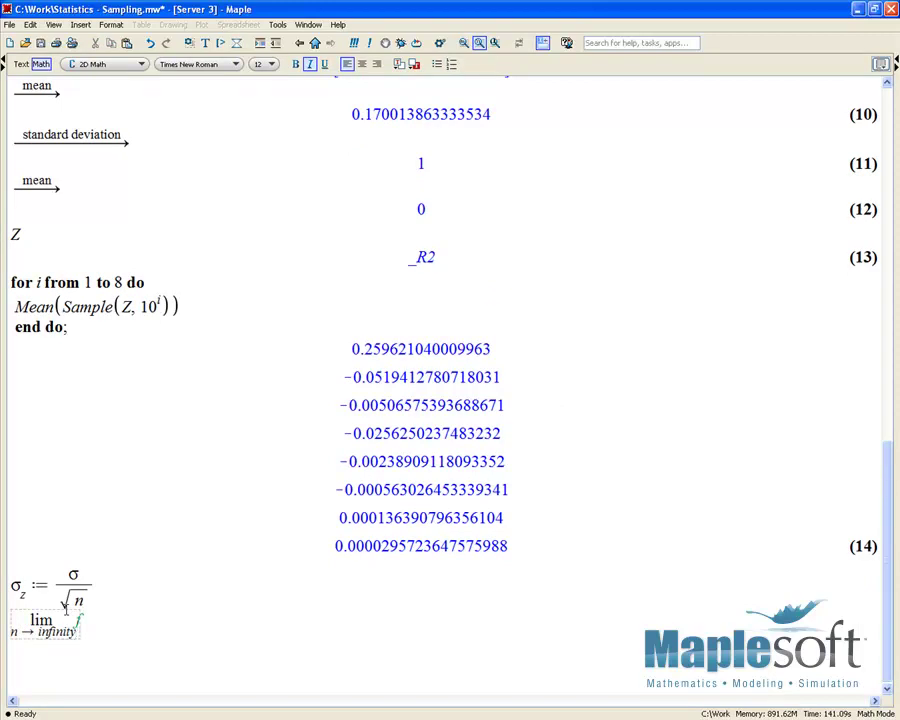
pyautogui.press('Tab')
# Copy σ/√n into the limit and evaluate it inline to 0.
pyautogui.moveTo(72, 575); pyautogui.dragTo(78, 601)
pyautogui.hotkey('ctrl', 'c')
pyautogui.click(90, 620)
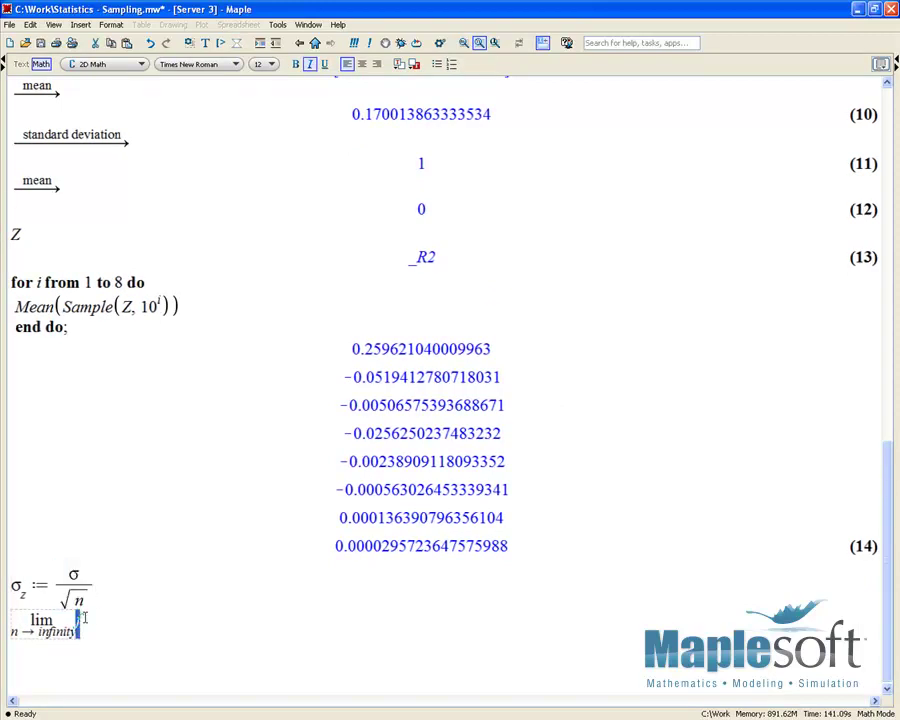
pyautogui.hotkey('ctrl', 'v')
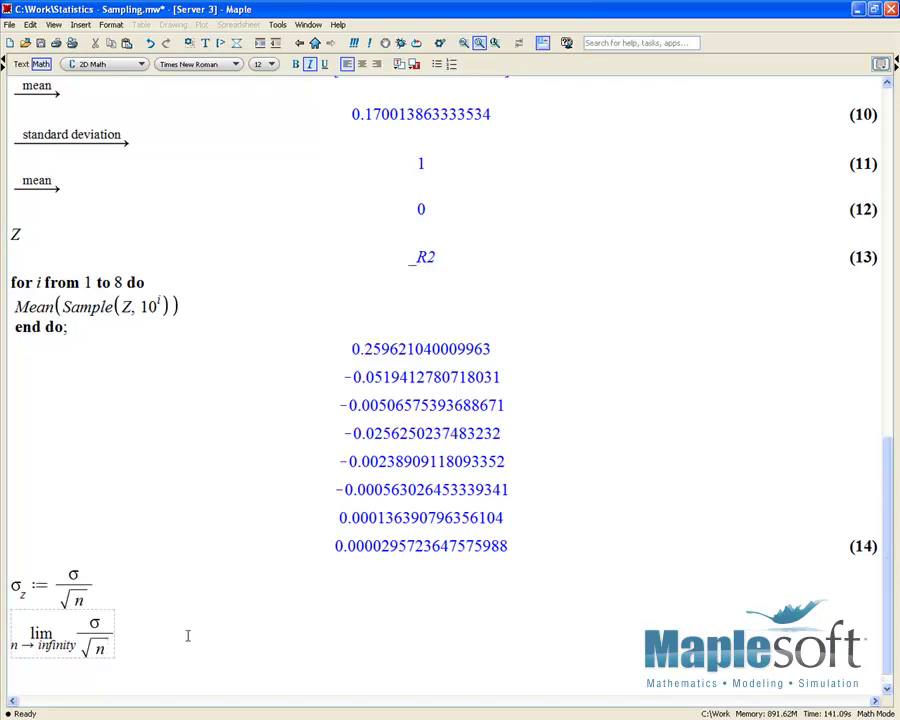
pyautogui.hotkey('ctrl', '=')
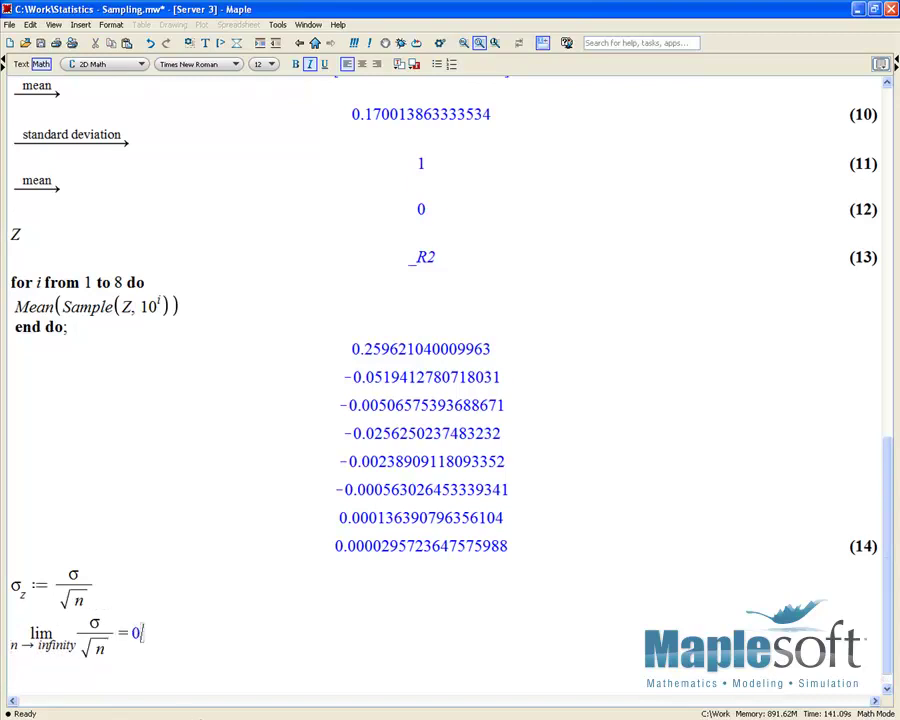